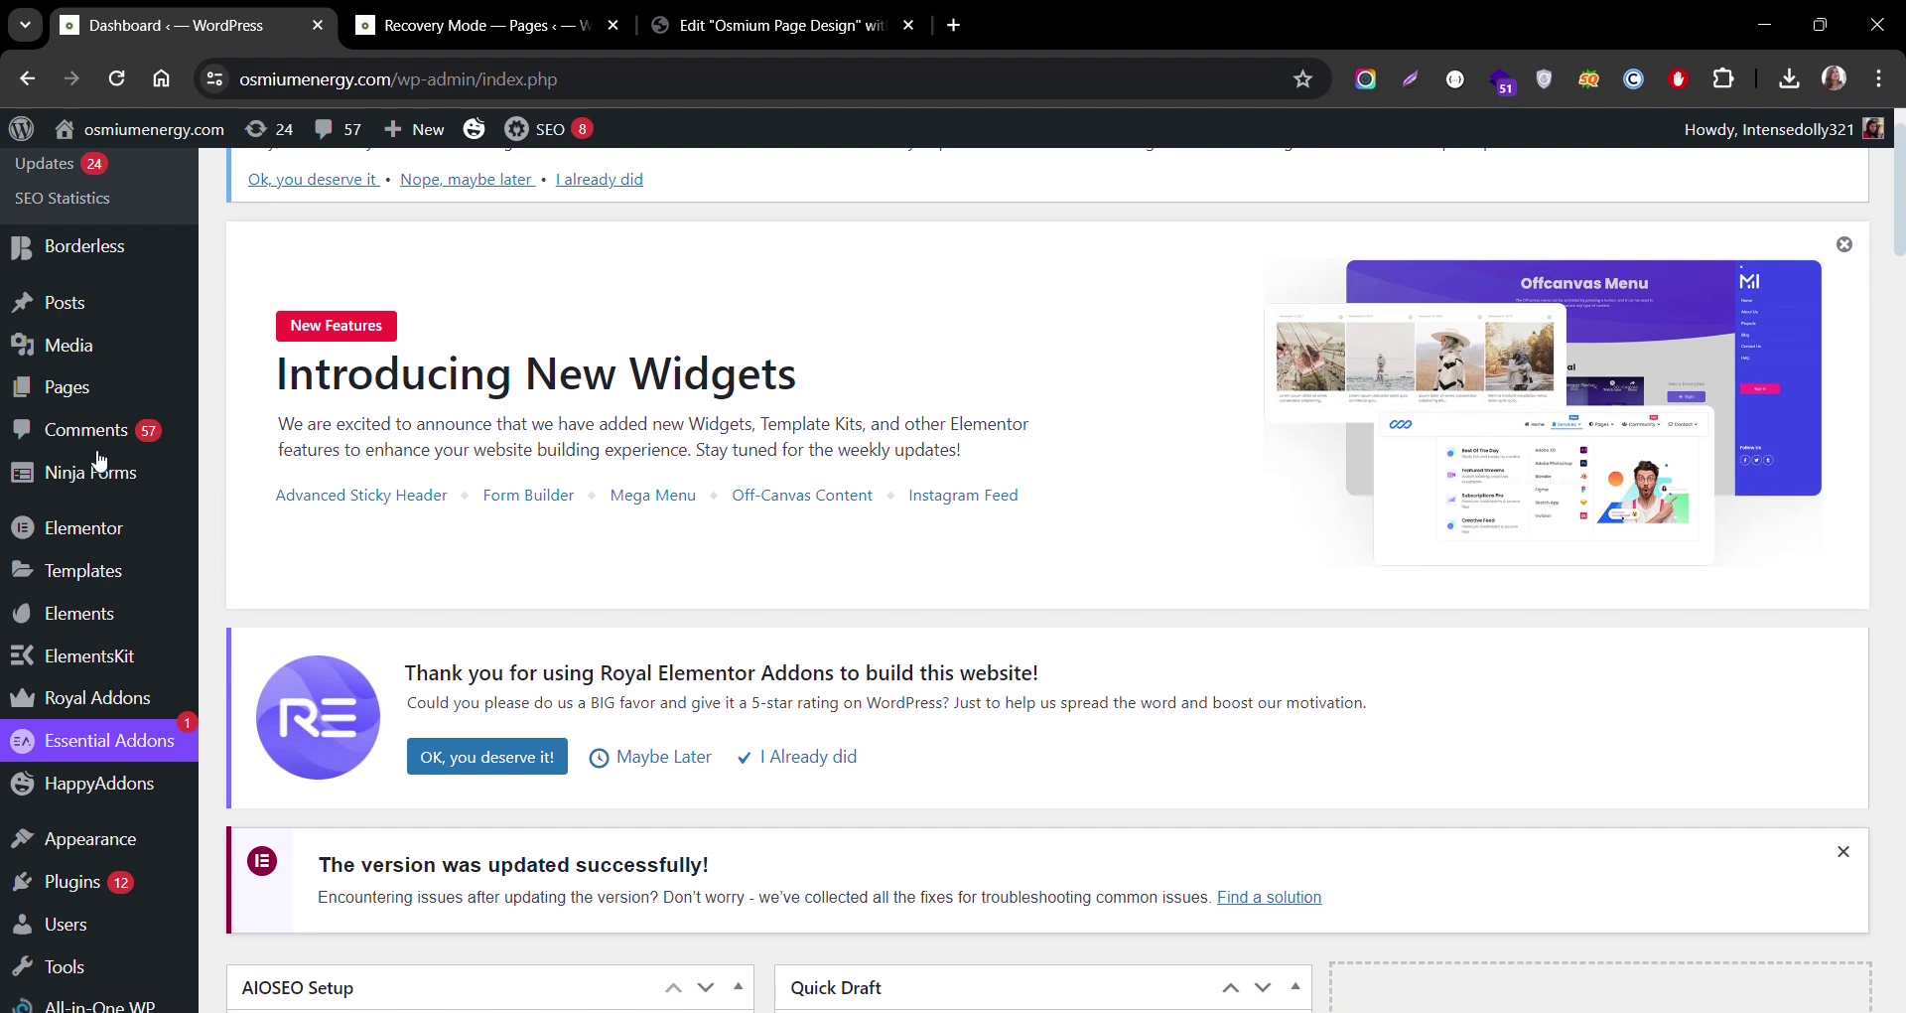
Step: Open the live osmiumenergy.com site in a new tab, examine its header navigation, and return to the dashboard
mouse_move(149, 131)
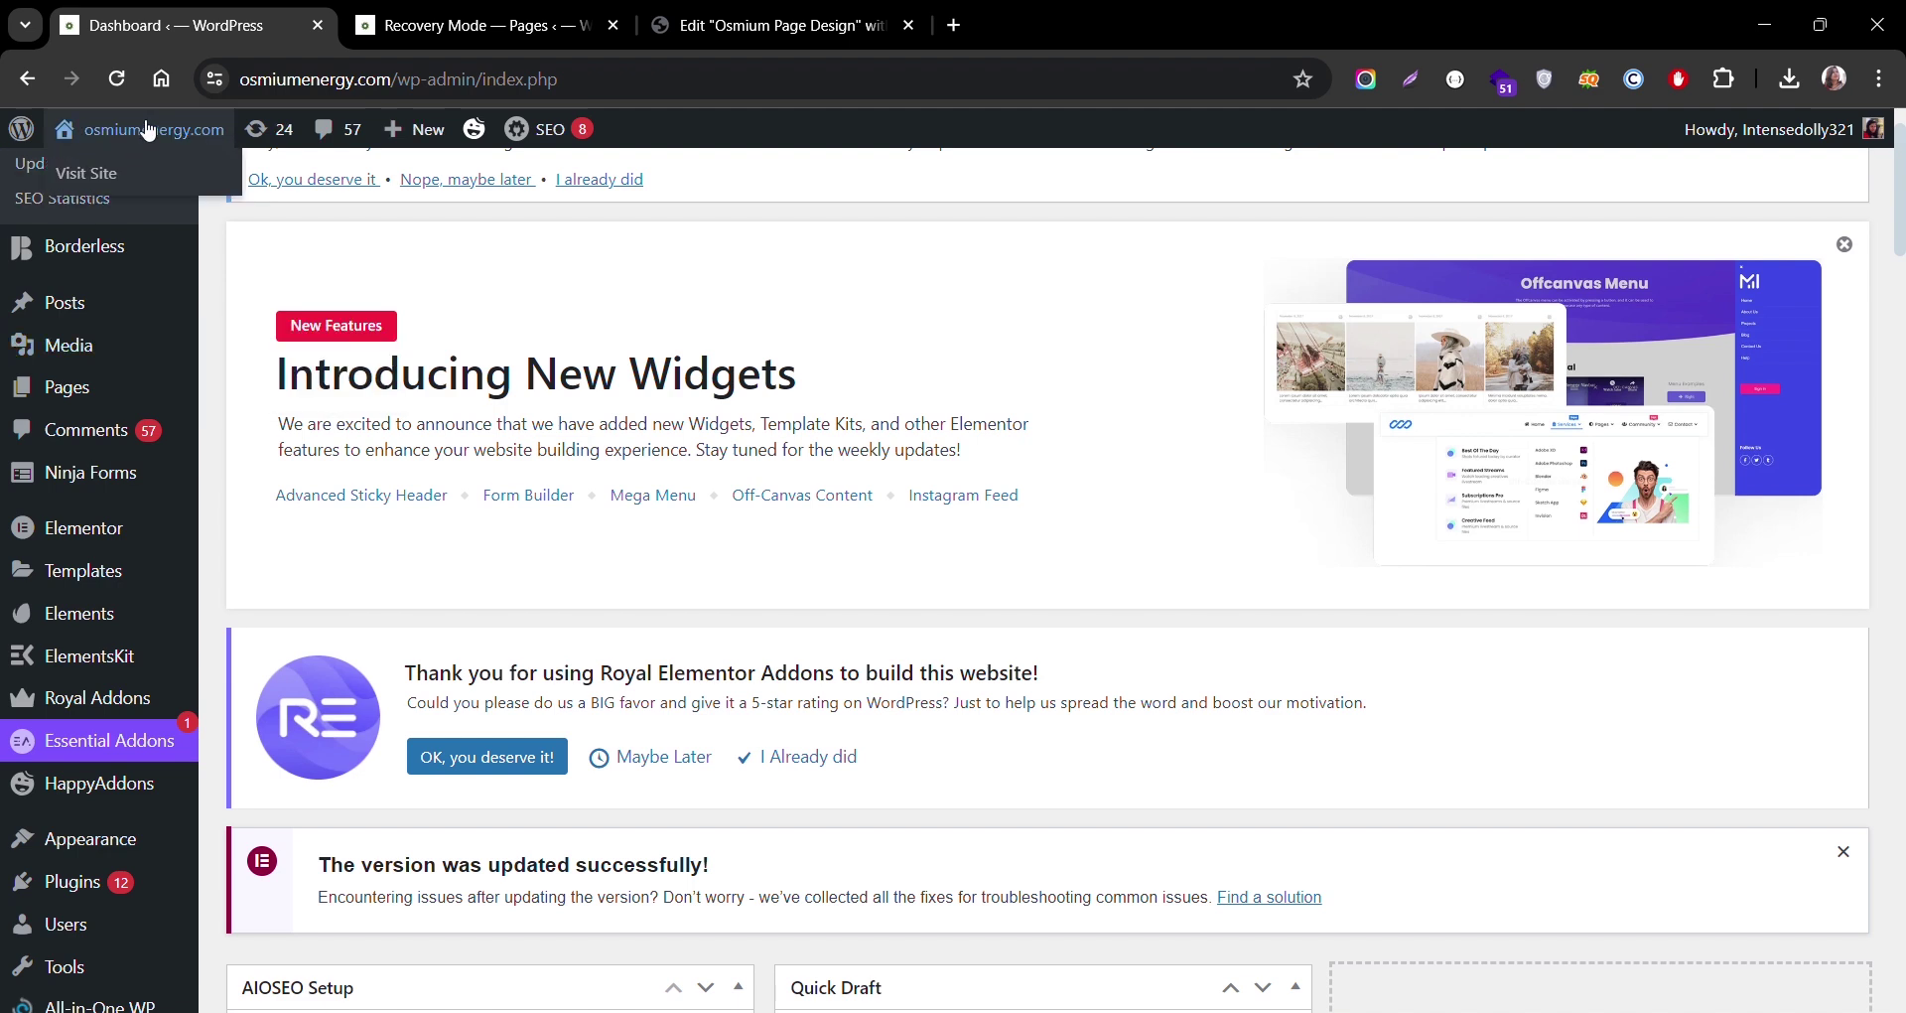
middle_click(99, 174)
click(506, 10)
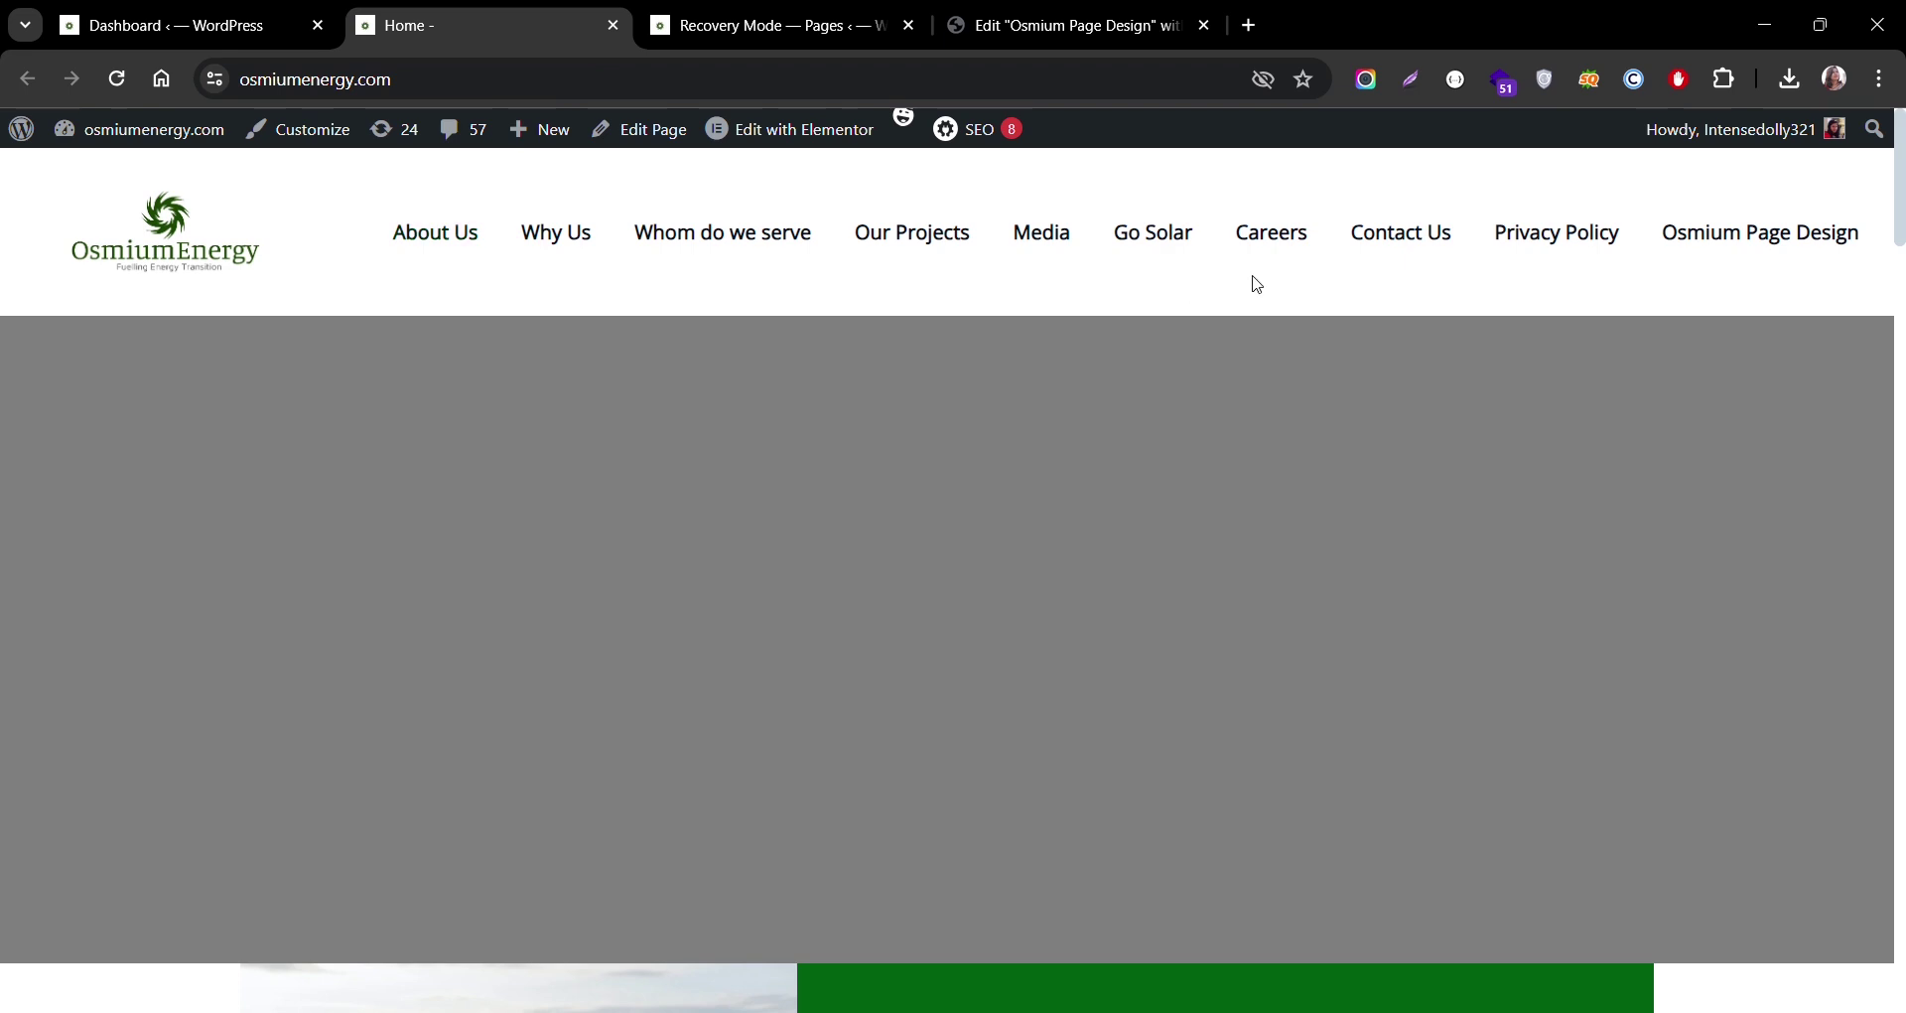
click(142, 20)
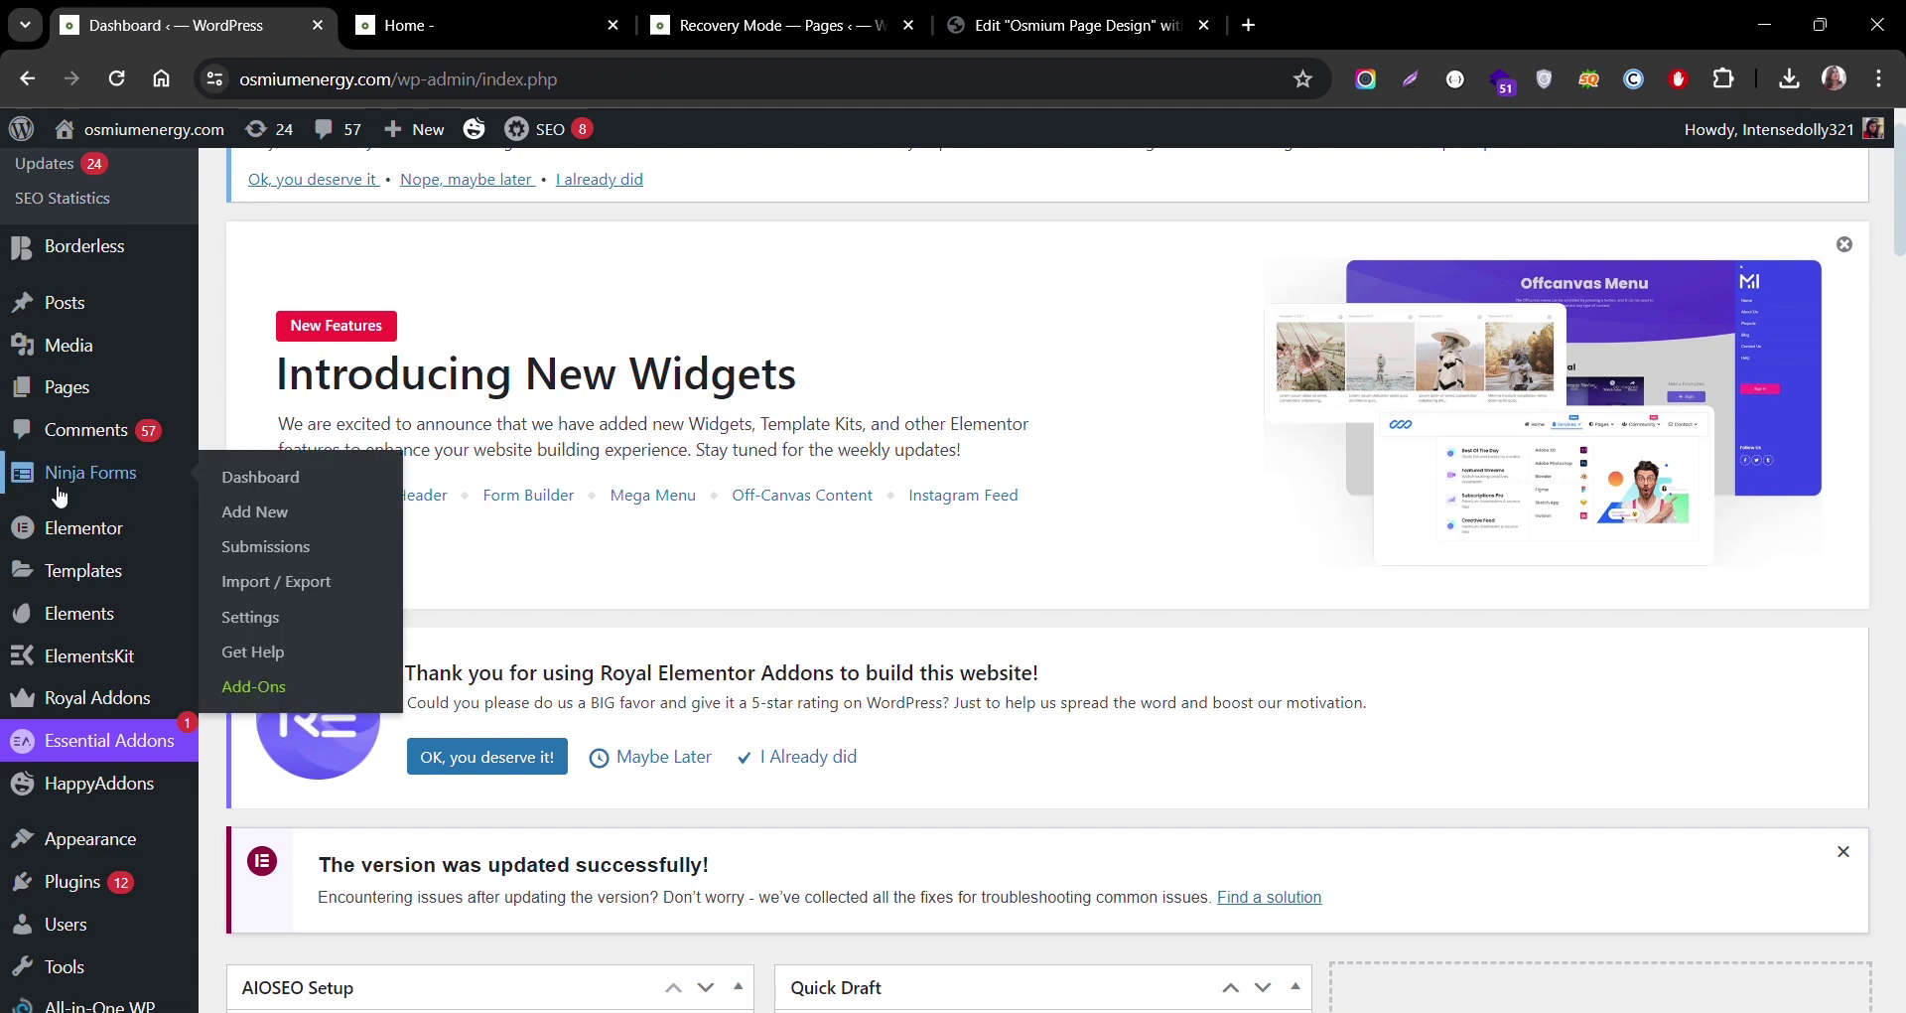
Step: Open the page for editing the site's navigation menus
scroll(104, 725, down, 1)
scroll(104, 728, down, 1)
mouse_move(96, 685)
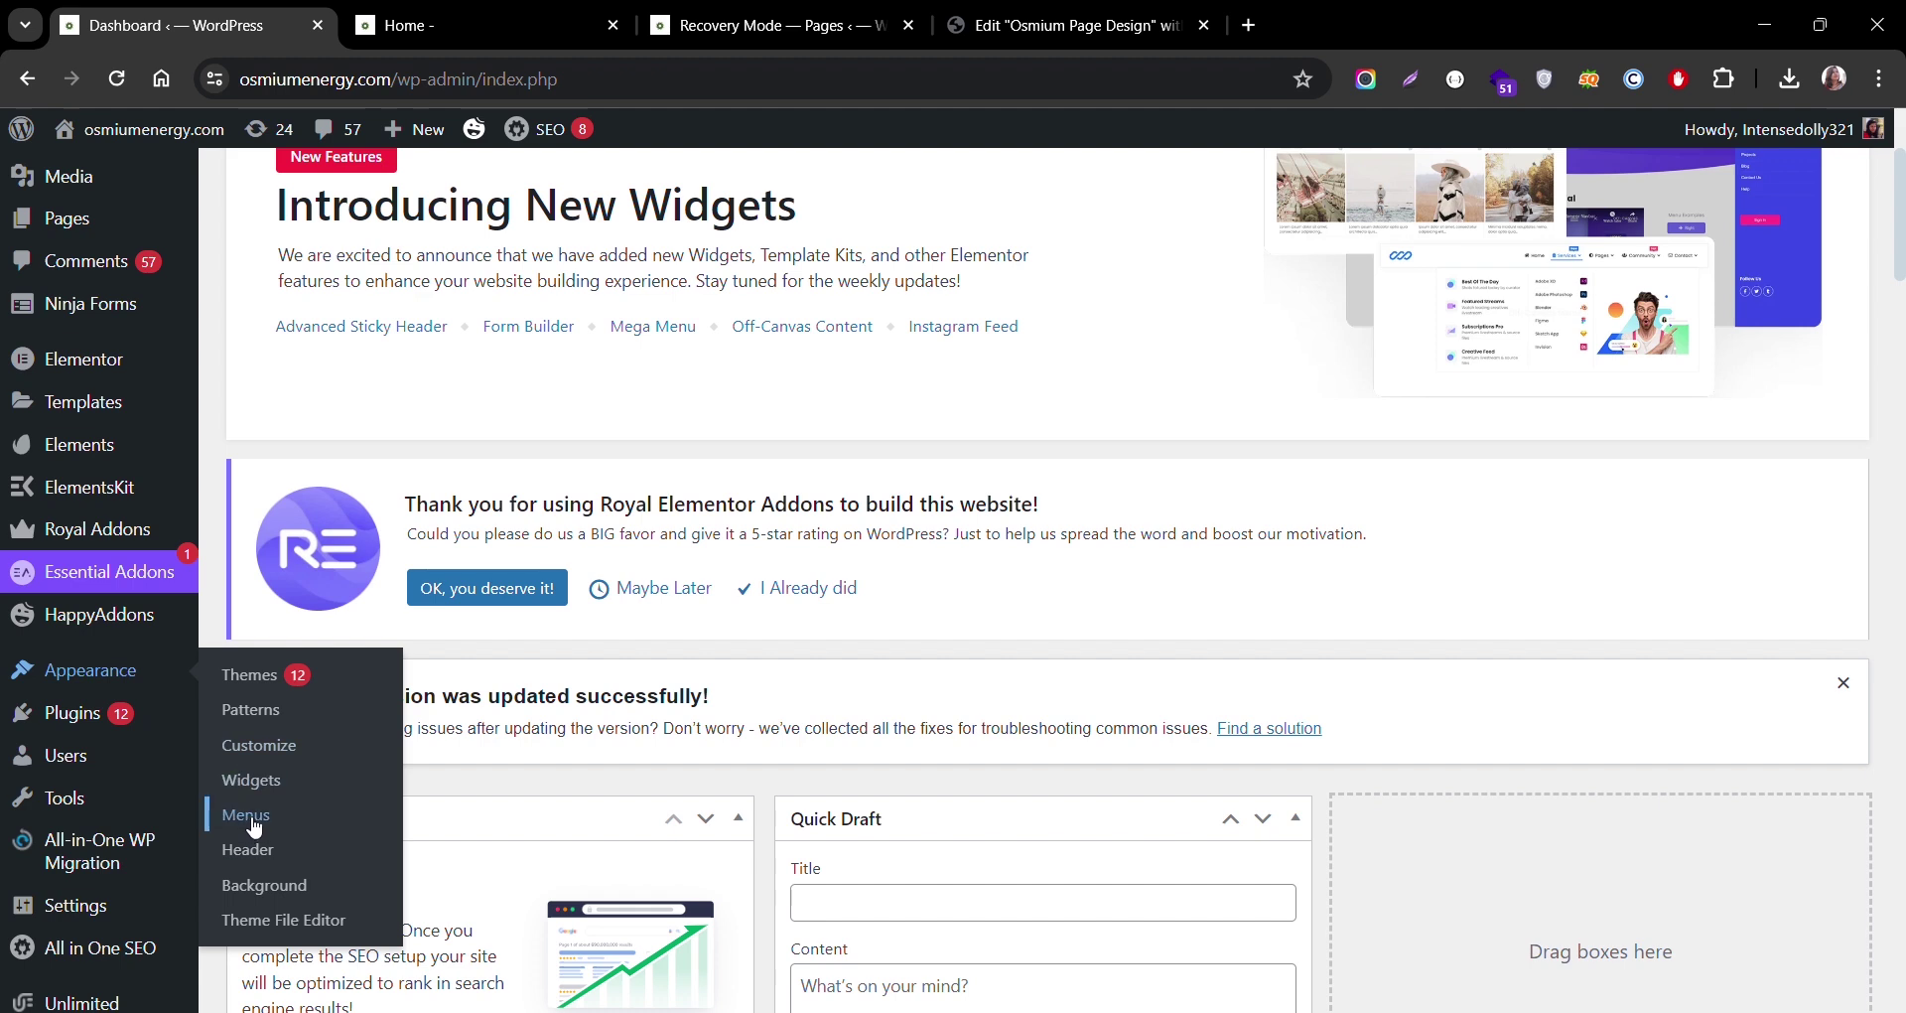
click(247, 817)
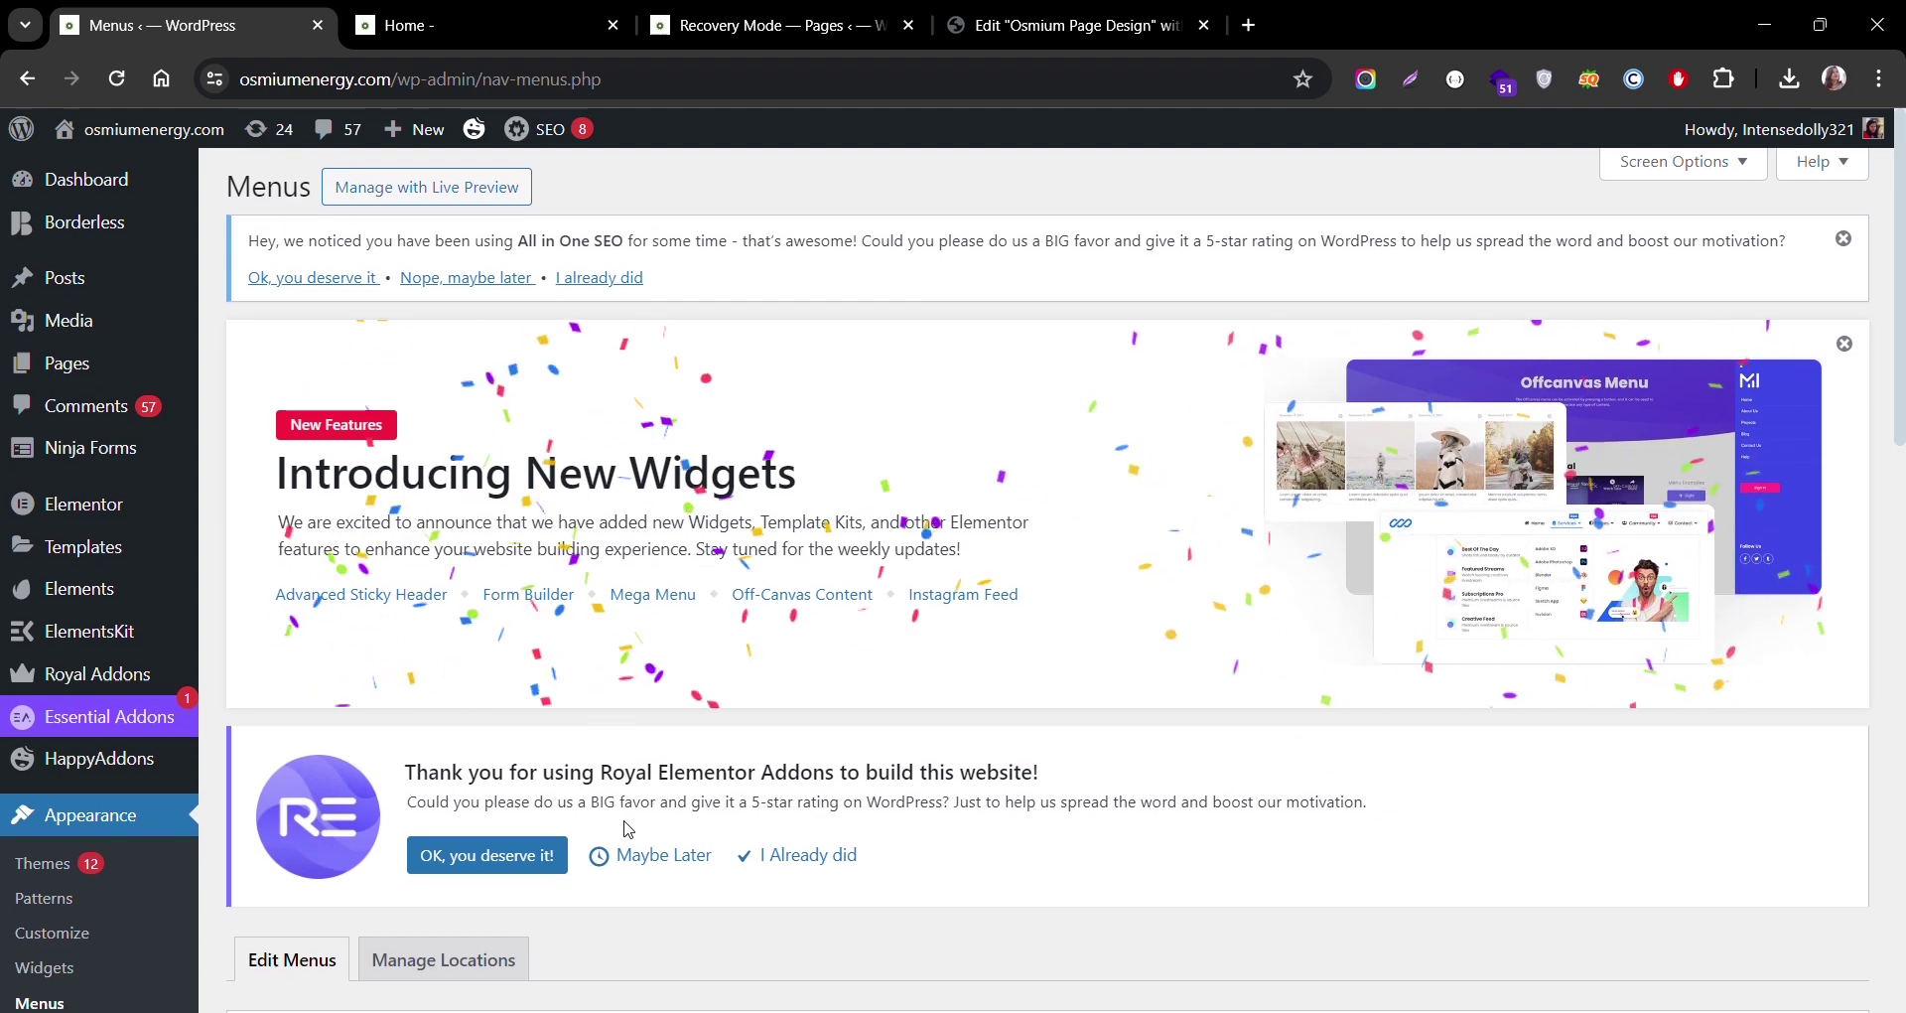
Step: Create a new navigation menu named "Manu 2"
scroll(627, 829, down, 6)
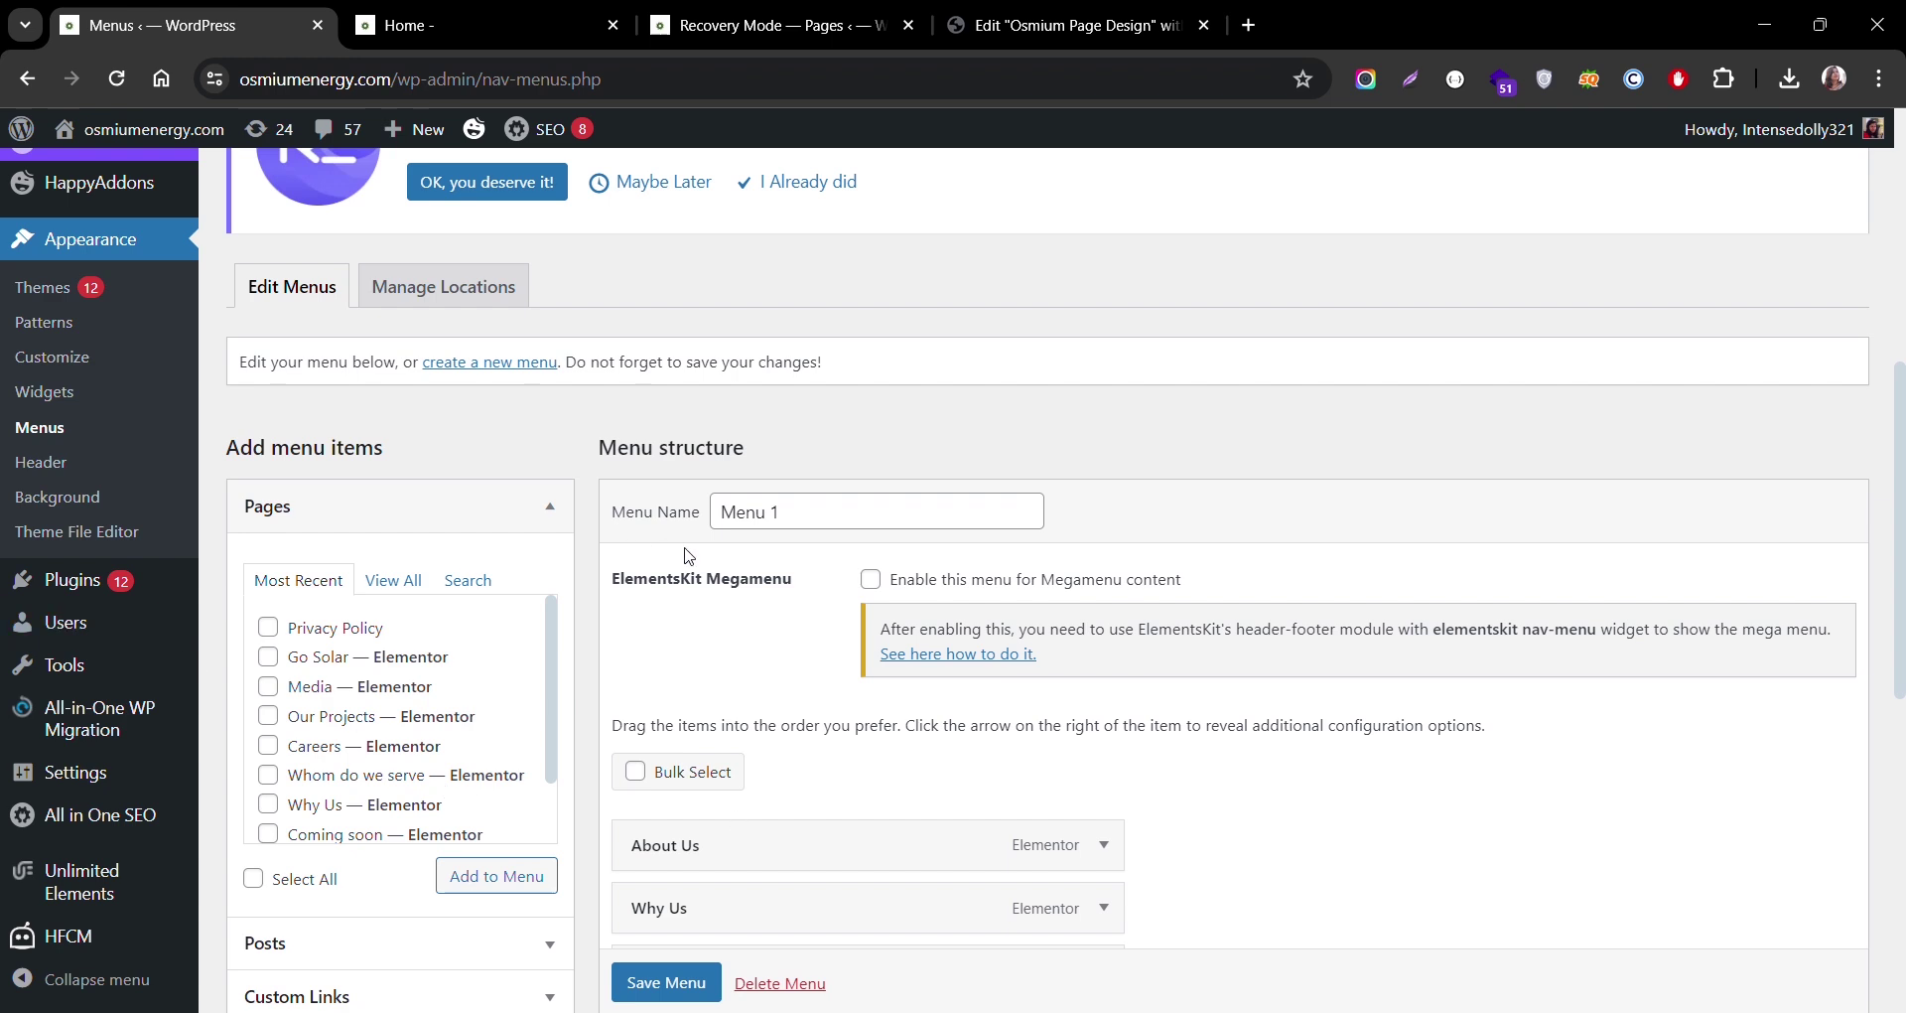
click(492, 365)
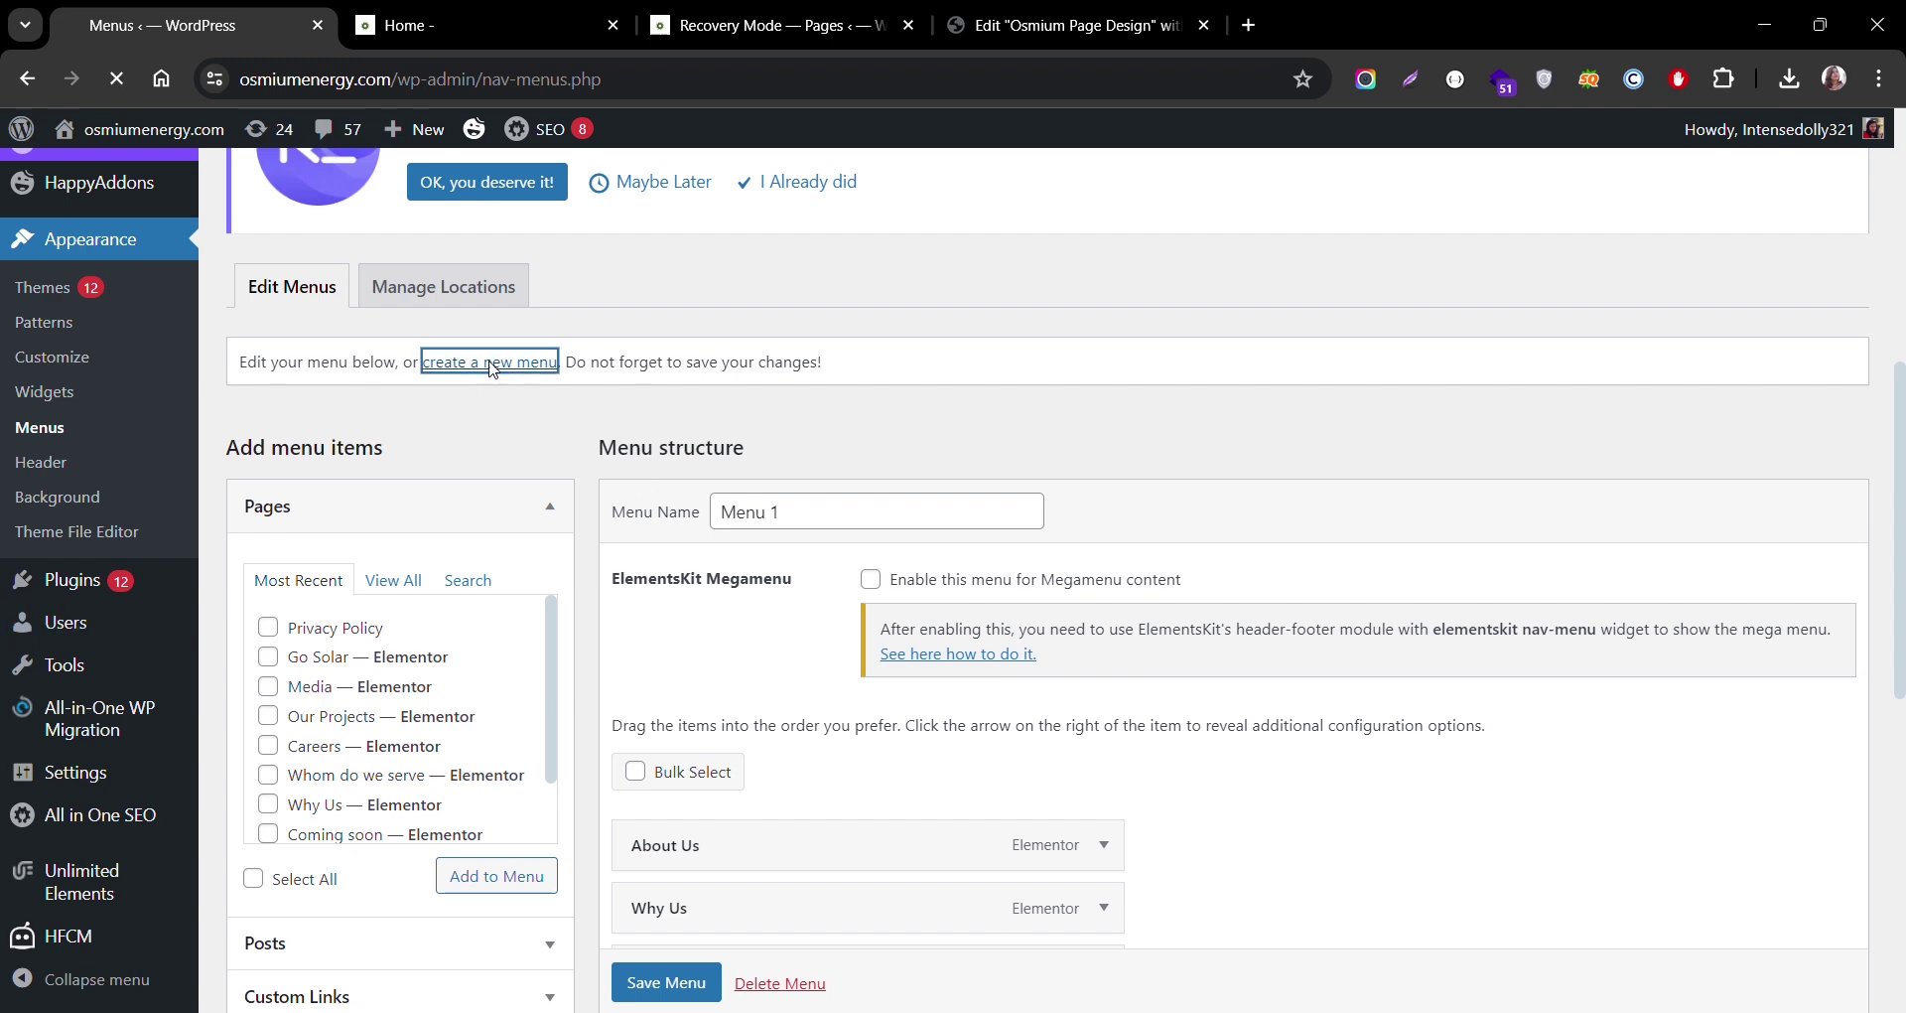
scroll(779, 710, down, 3)
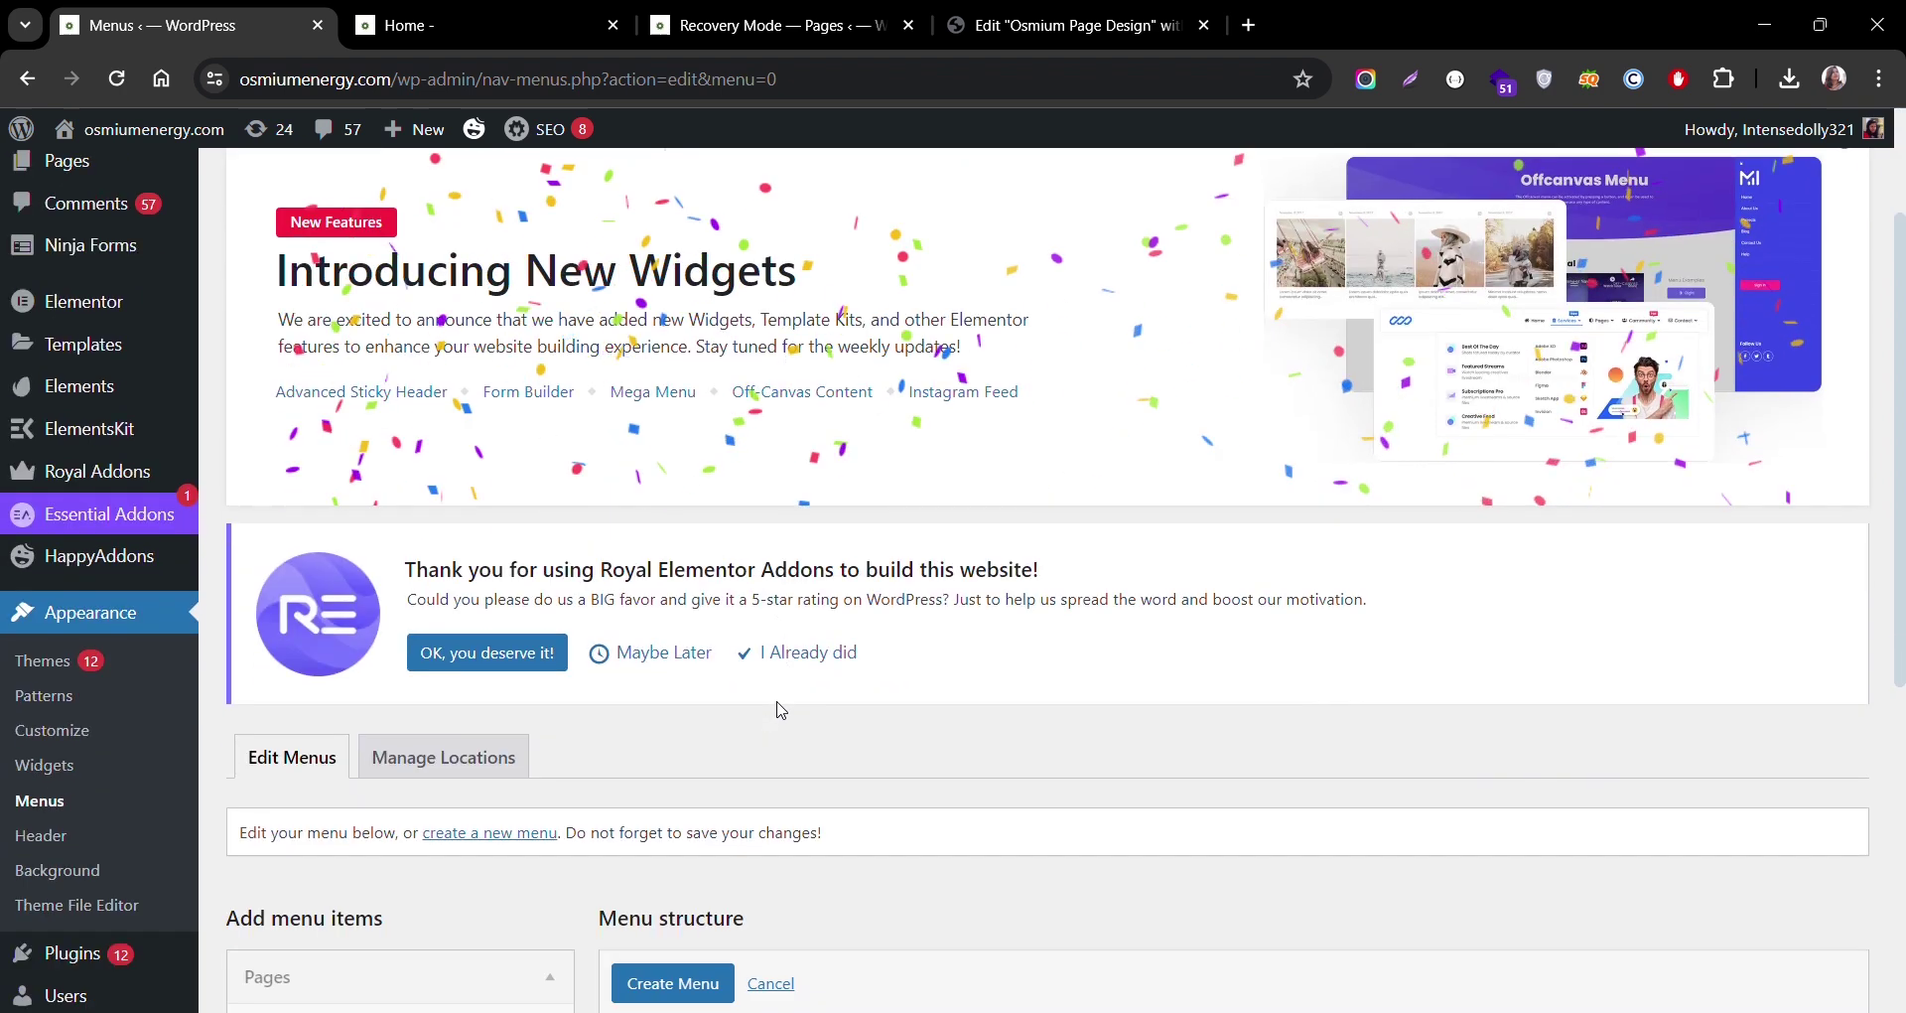
scroll(781, 710, down, 2)
click(797, 784)
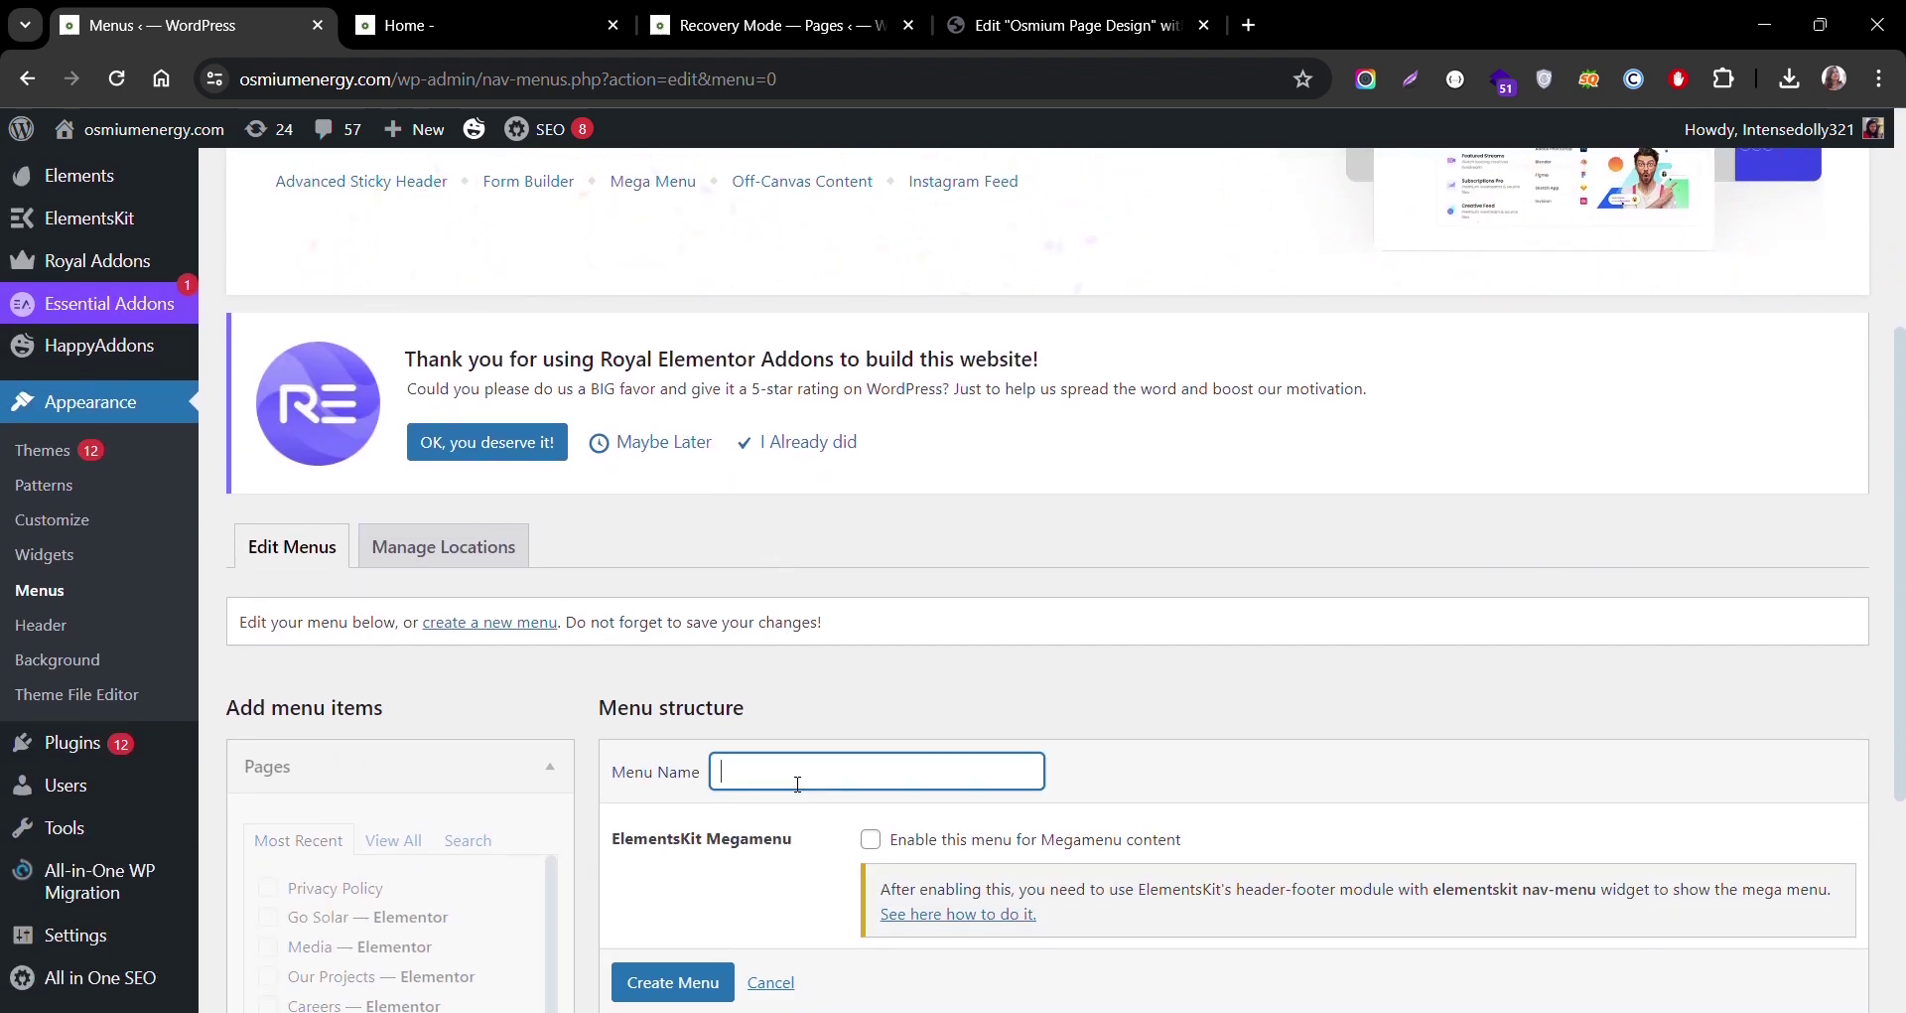
text(Os)
text(Manu 2)
scroll(794, 784, down, 3)
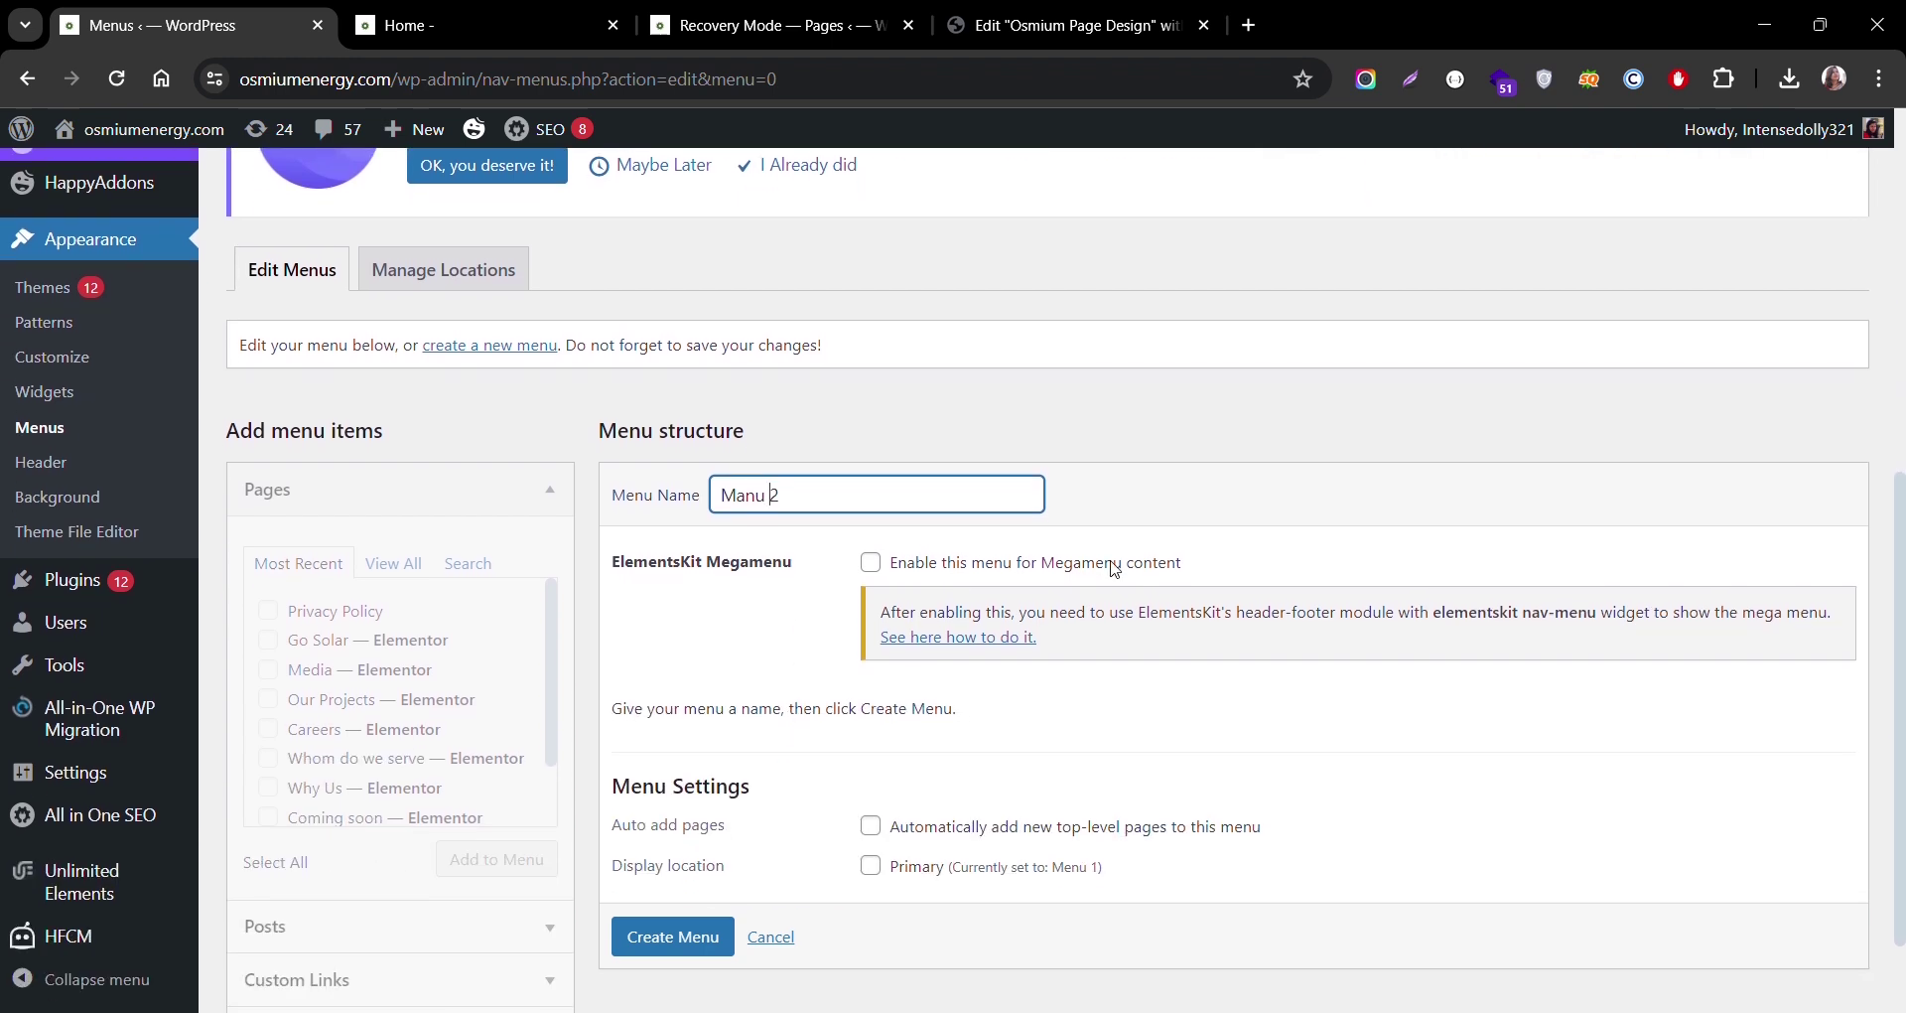
scroll(1095, 757, down, 1)
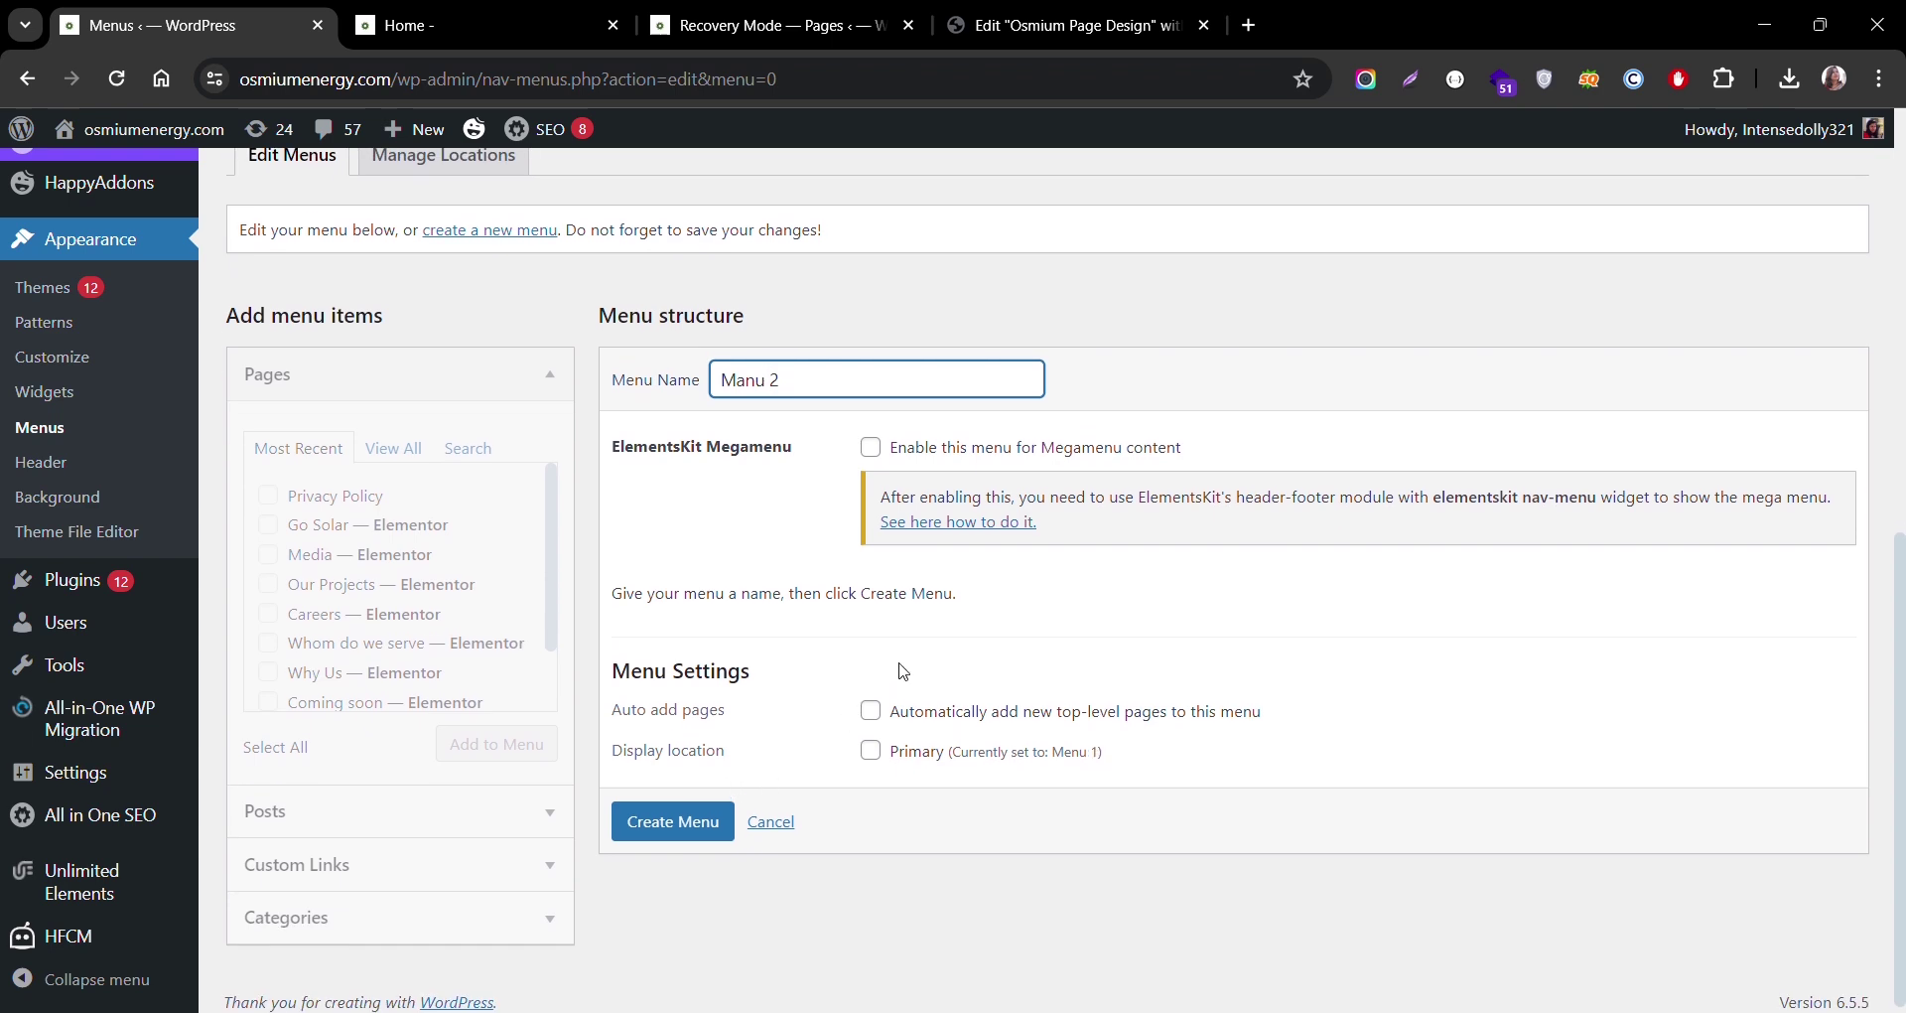
click(692, 826)
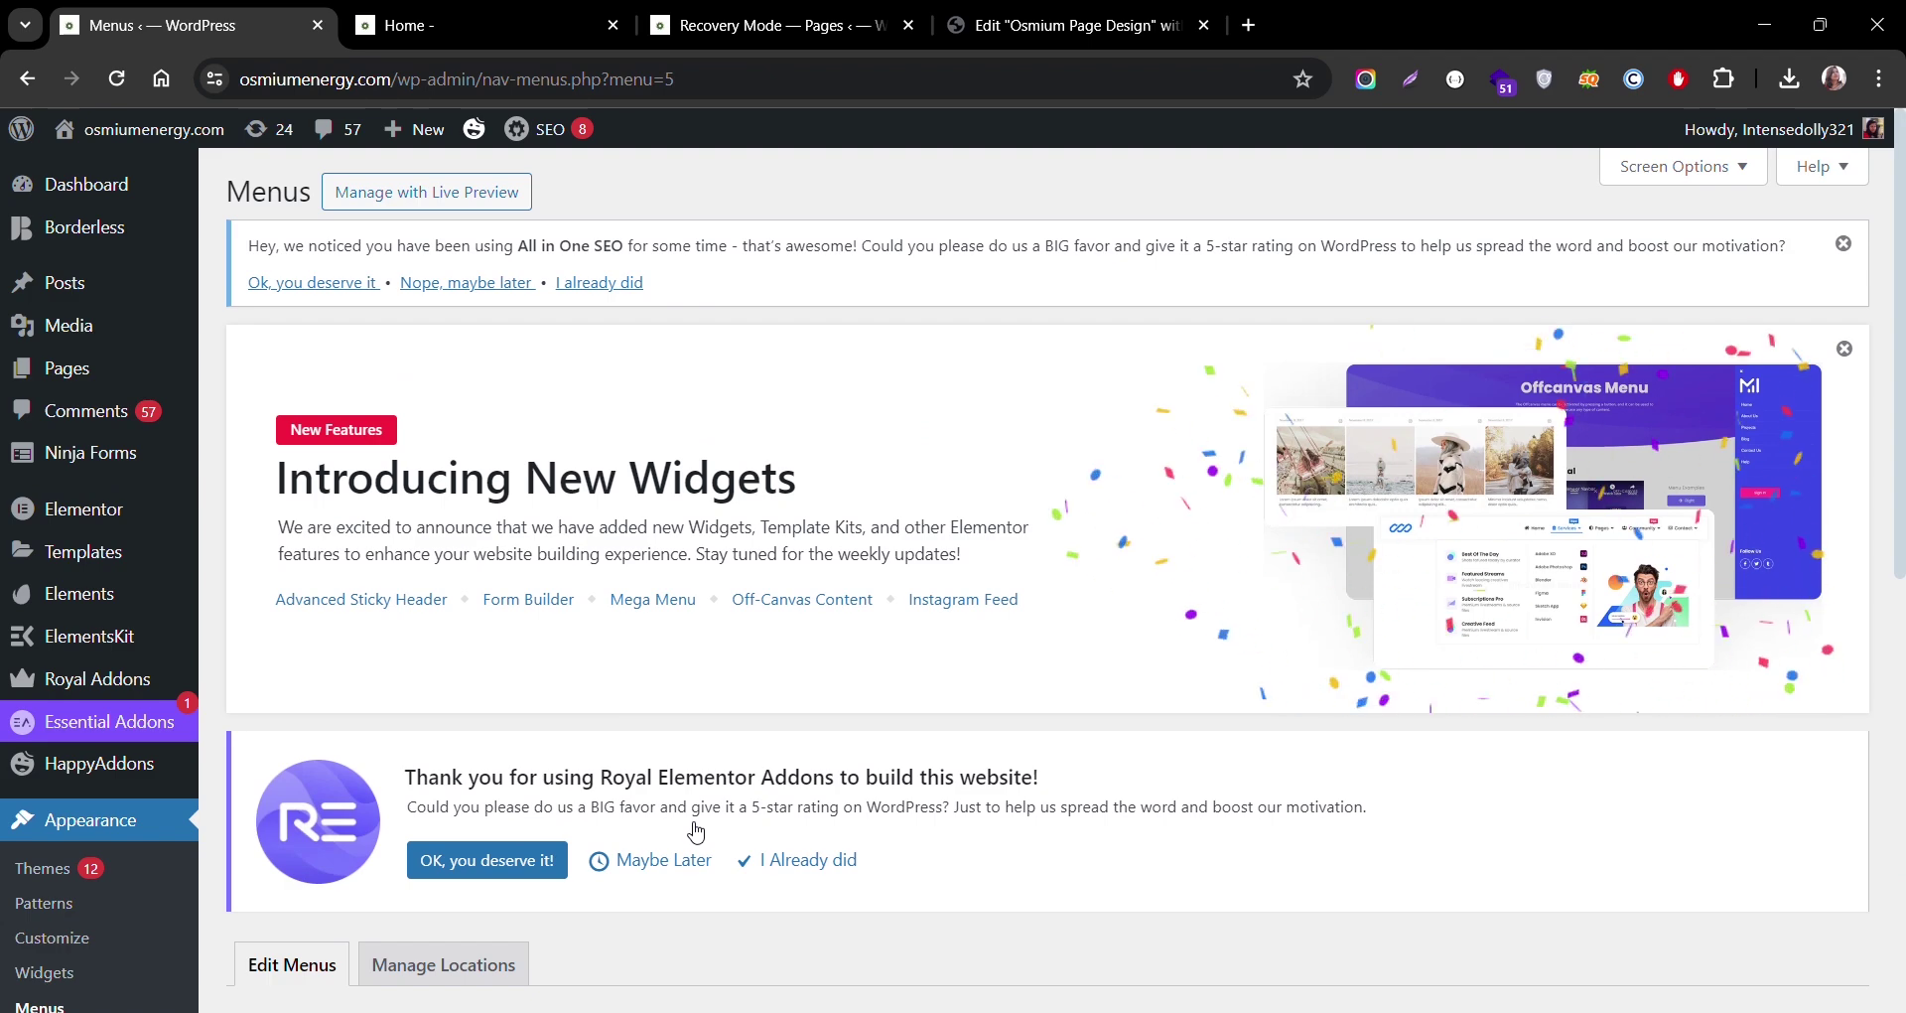
Step: Add a custom link with the text "Home" and the URL "#" to the Manu 2 menu
scroll(695, 832, down, 8)
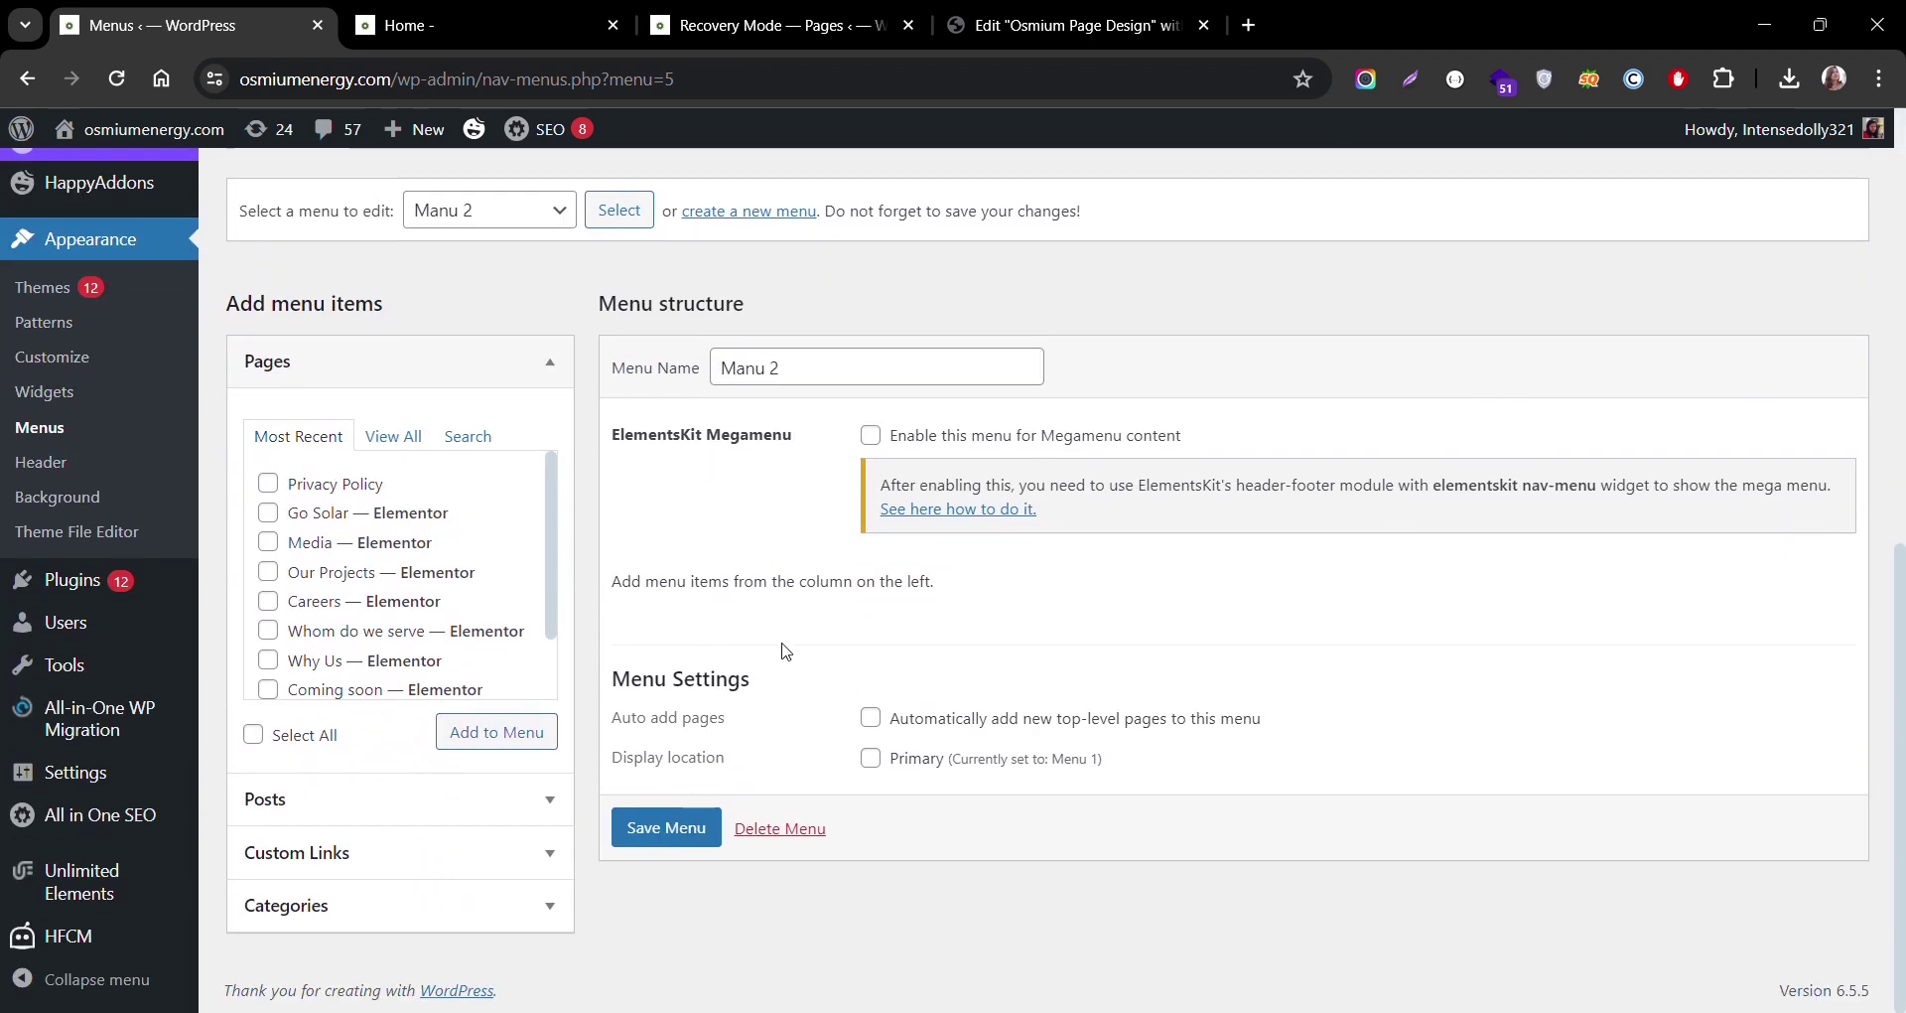
click(429, 867)
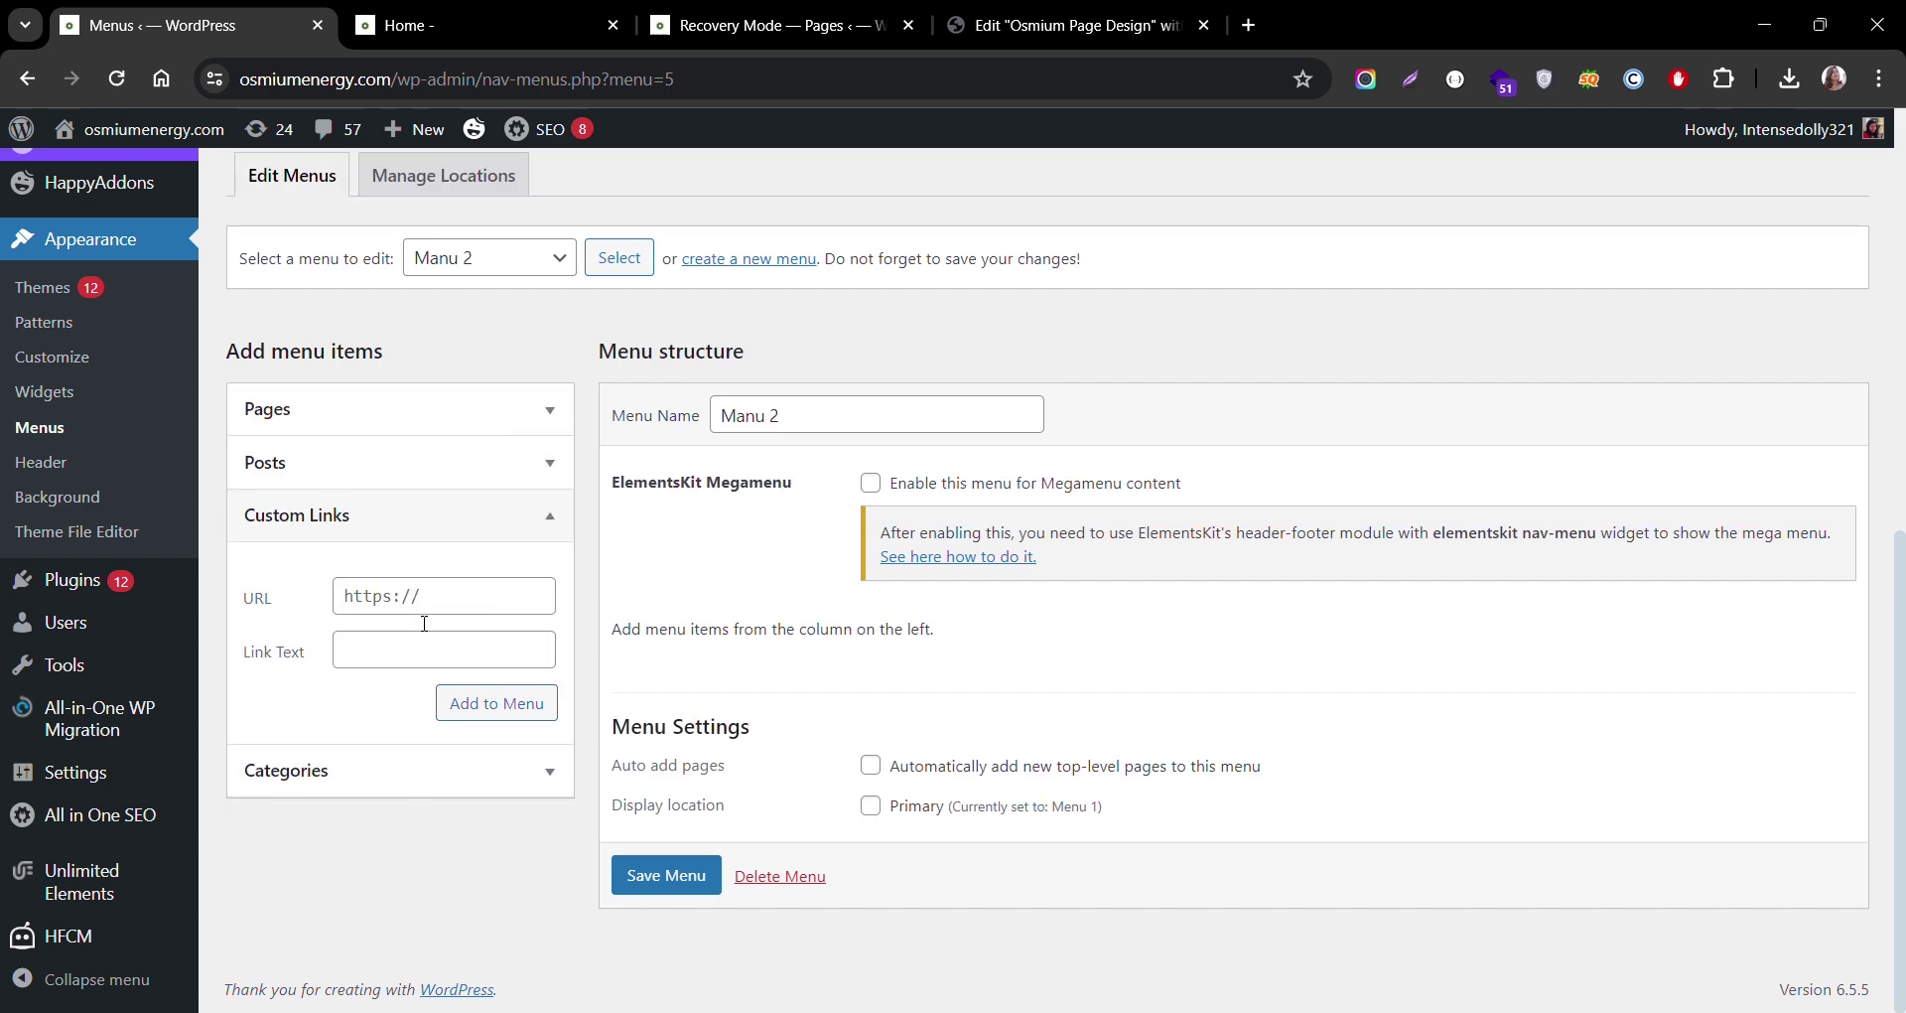
click(382, 789)
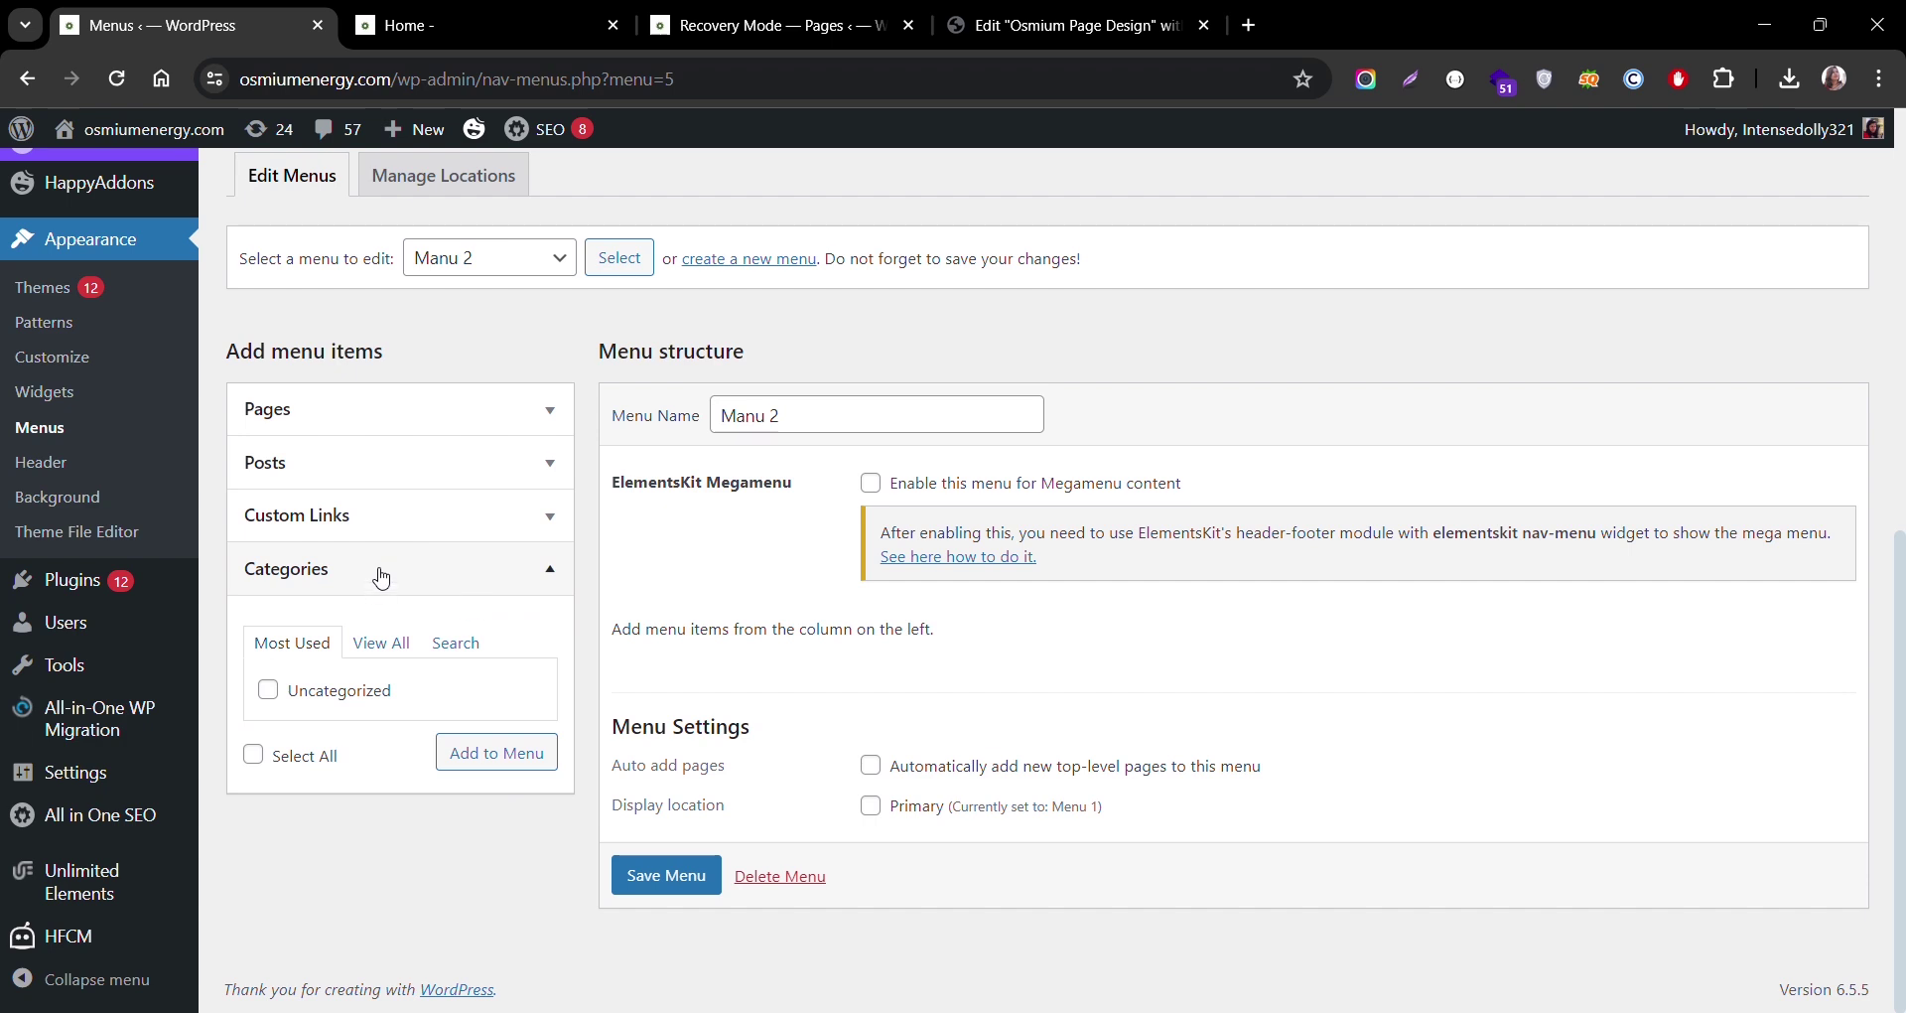
click(382, 534)
click(417, 599)
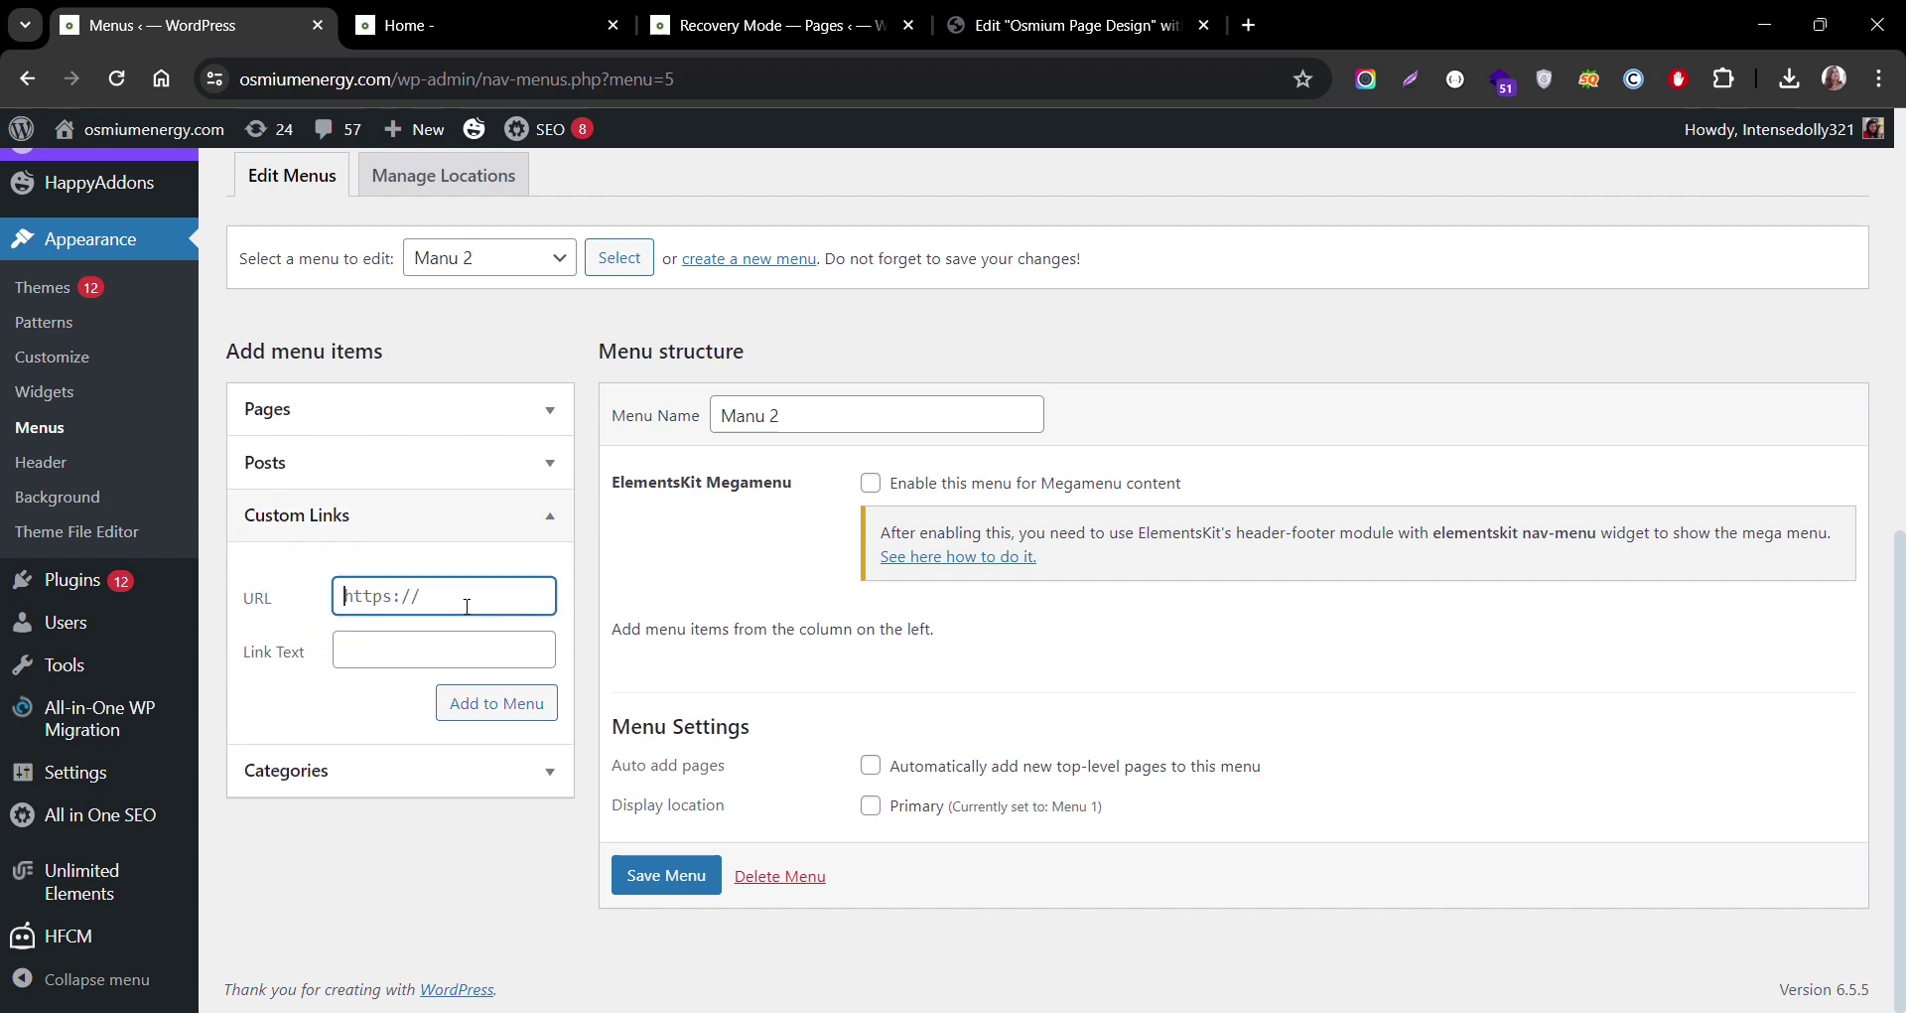
text(#)
click(417, 667)
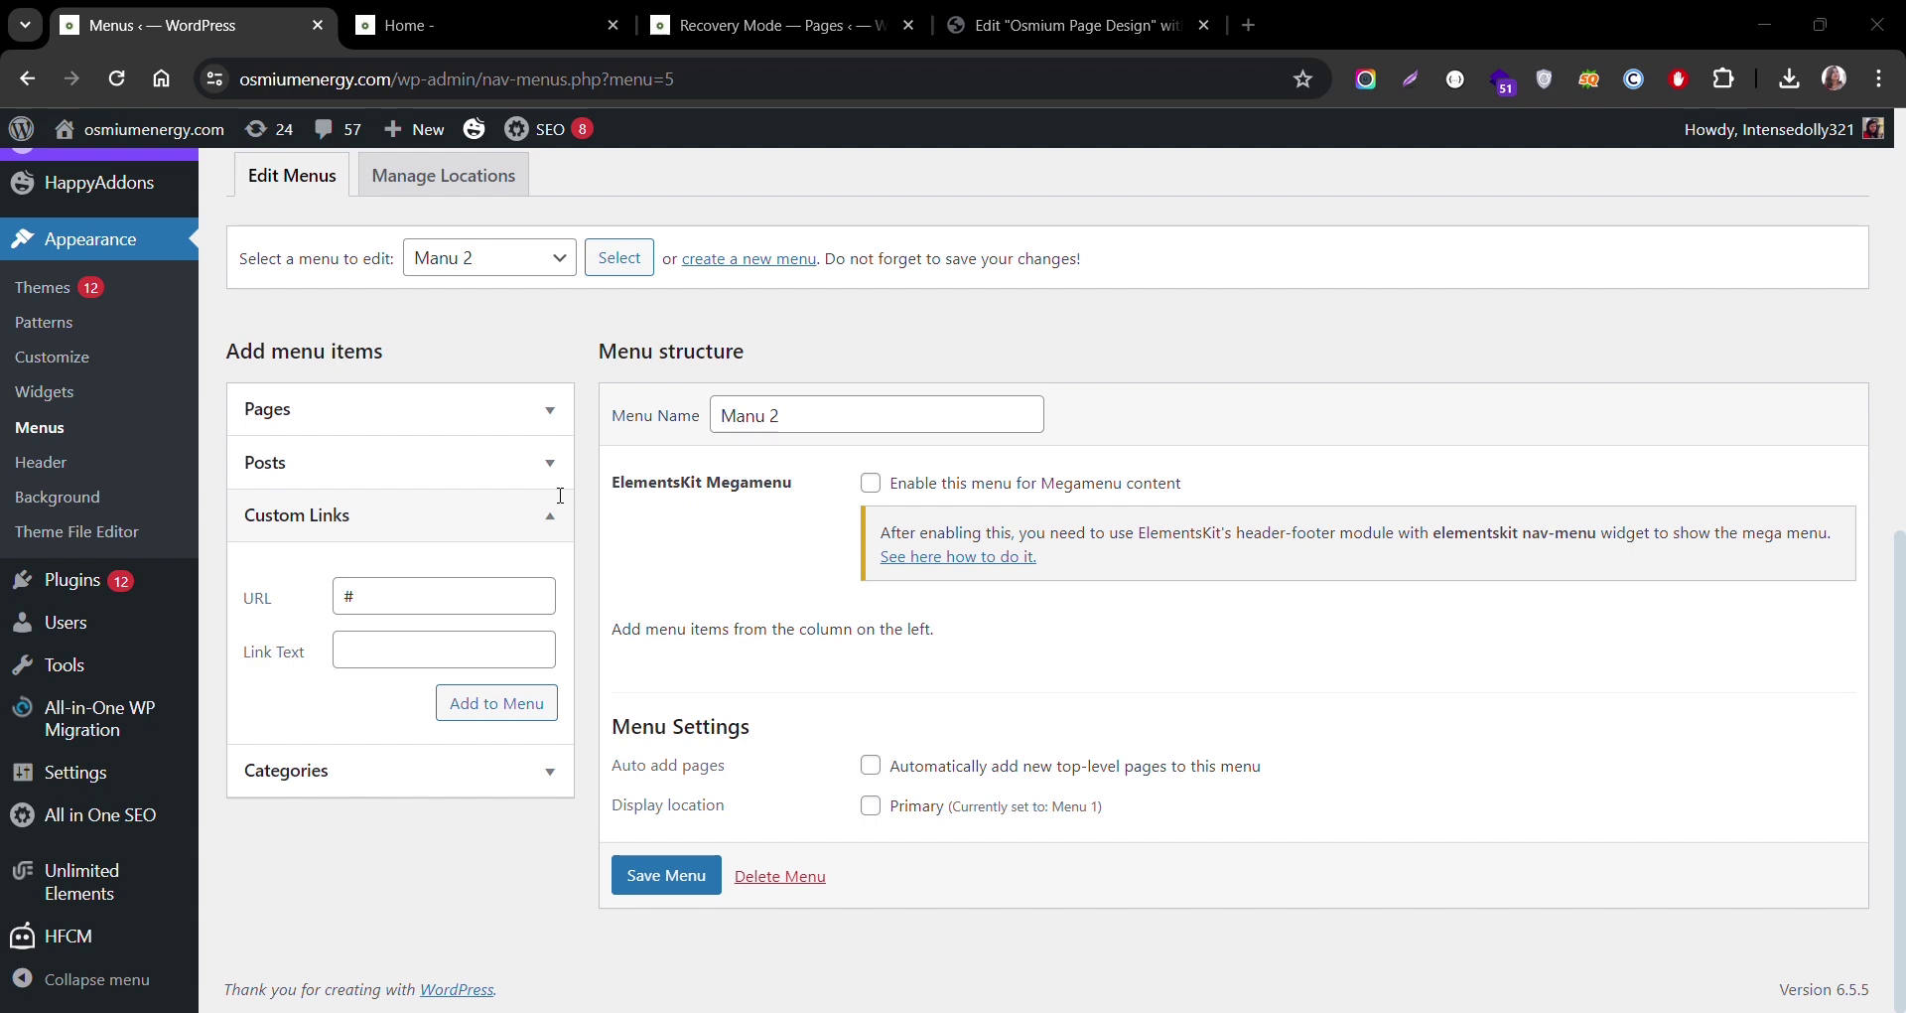
text(Home)
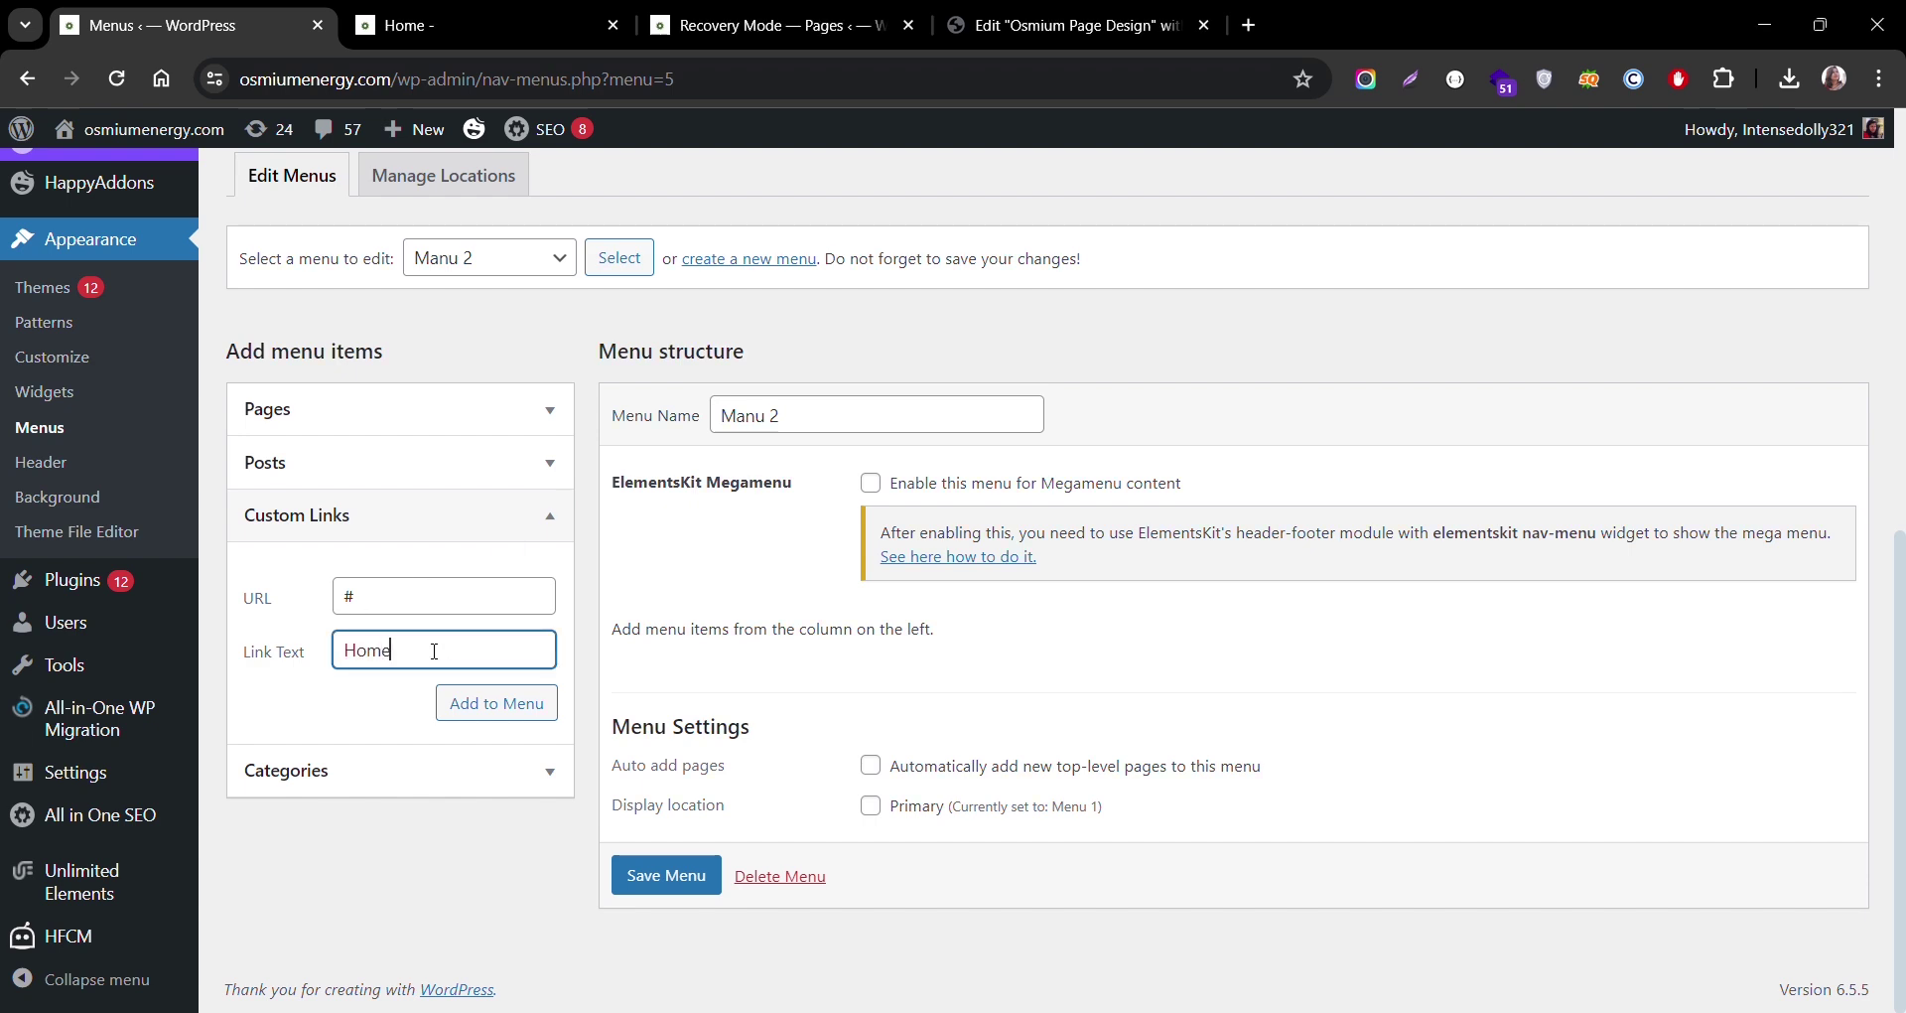
click(504, 711)
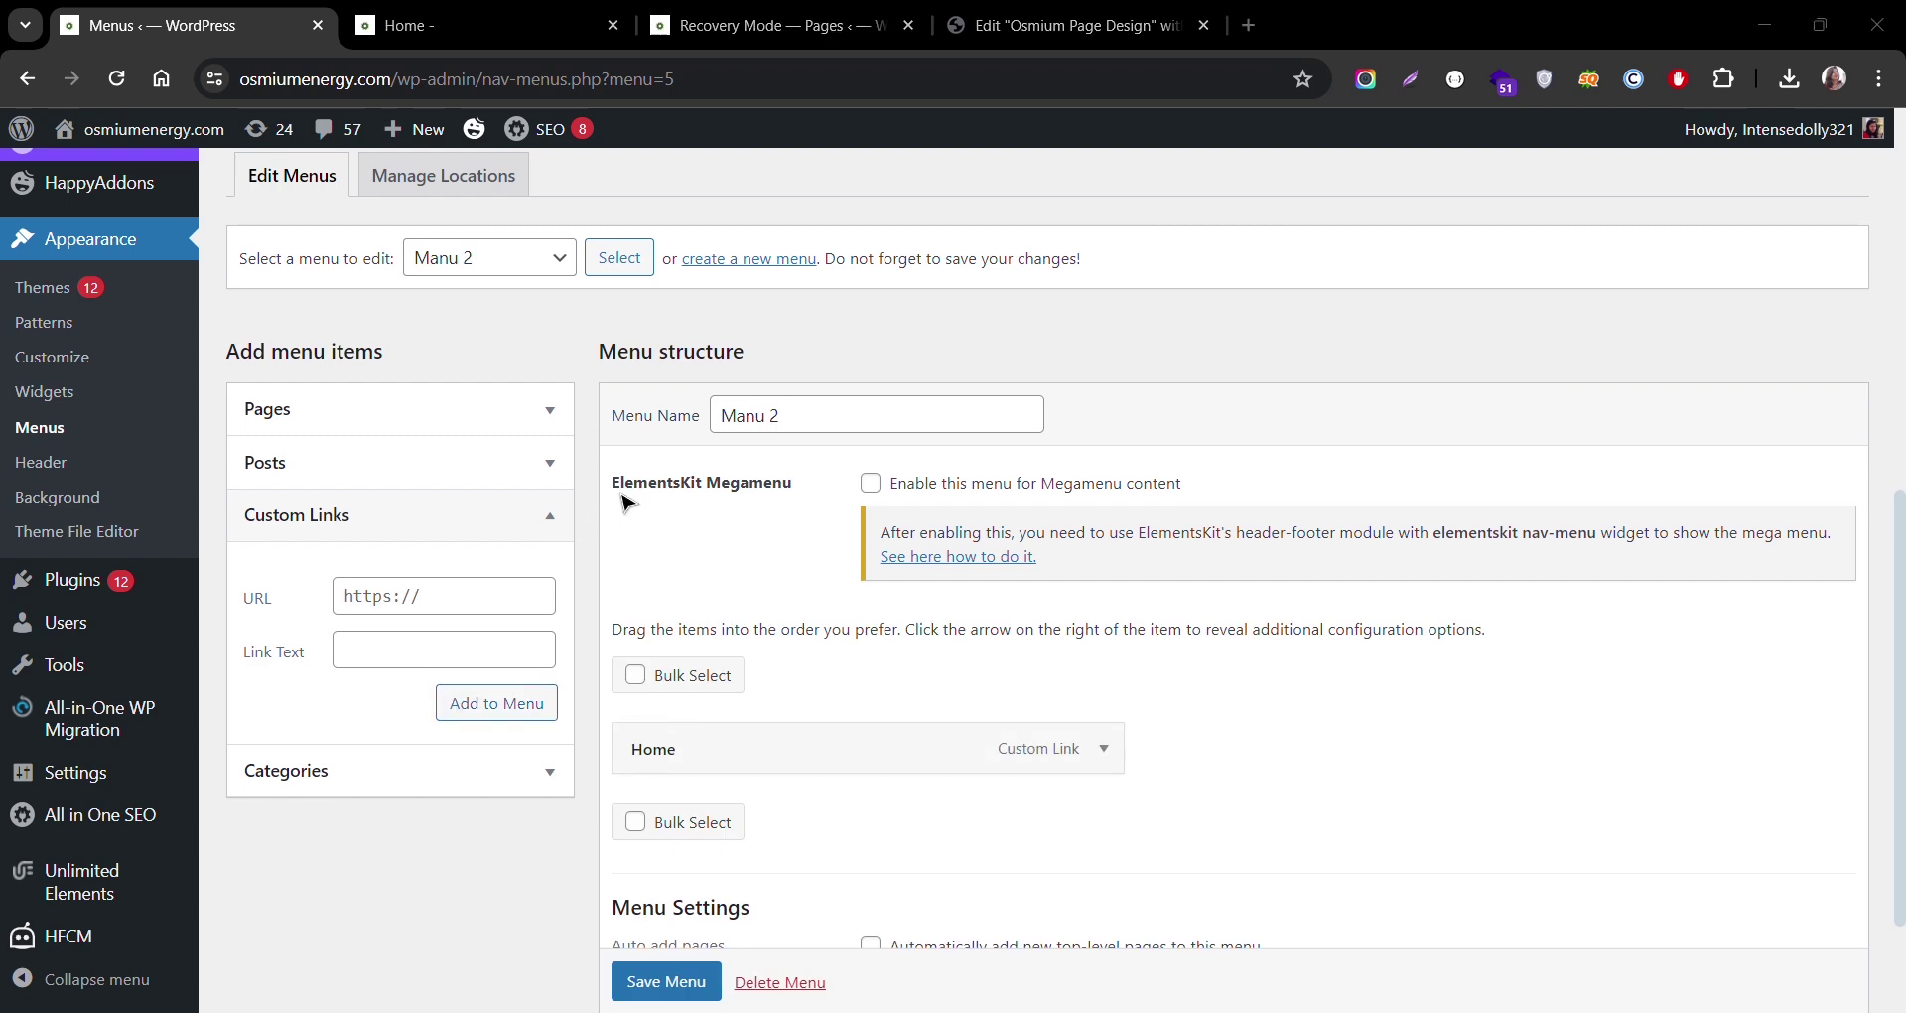
Step: Add a custom link with the text "Testimonials" and a "#" anchor URL to the Manu 2 menu
click(437, 647)
text(Testimonials)
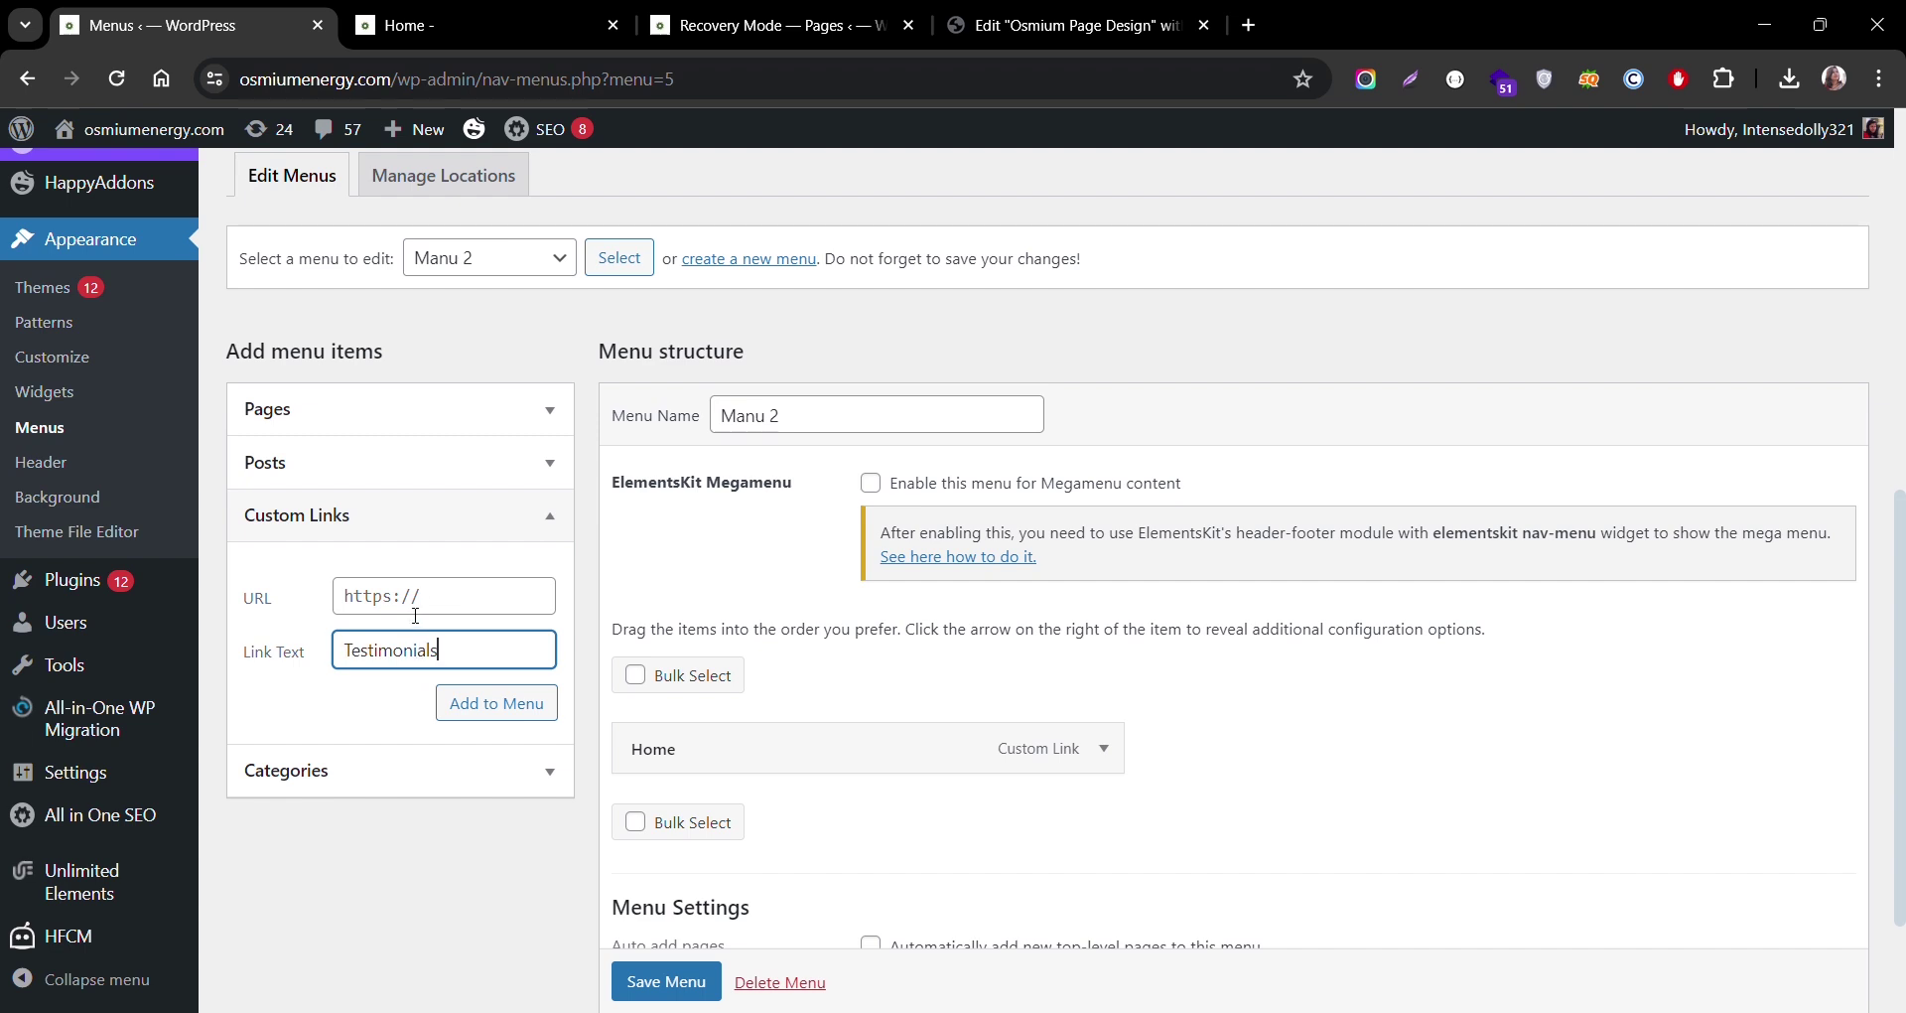
click(425, 604)
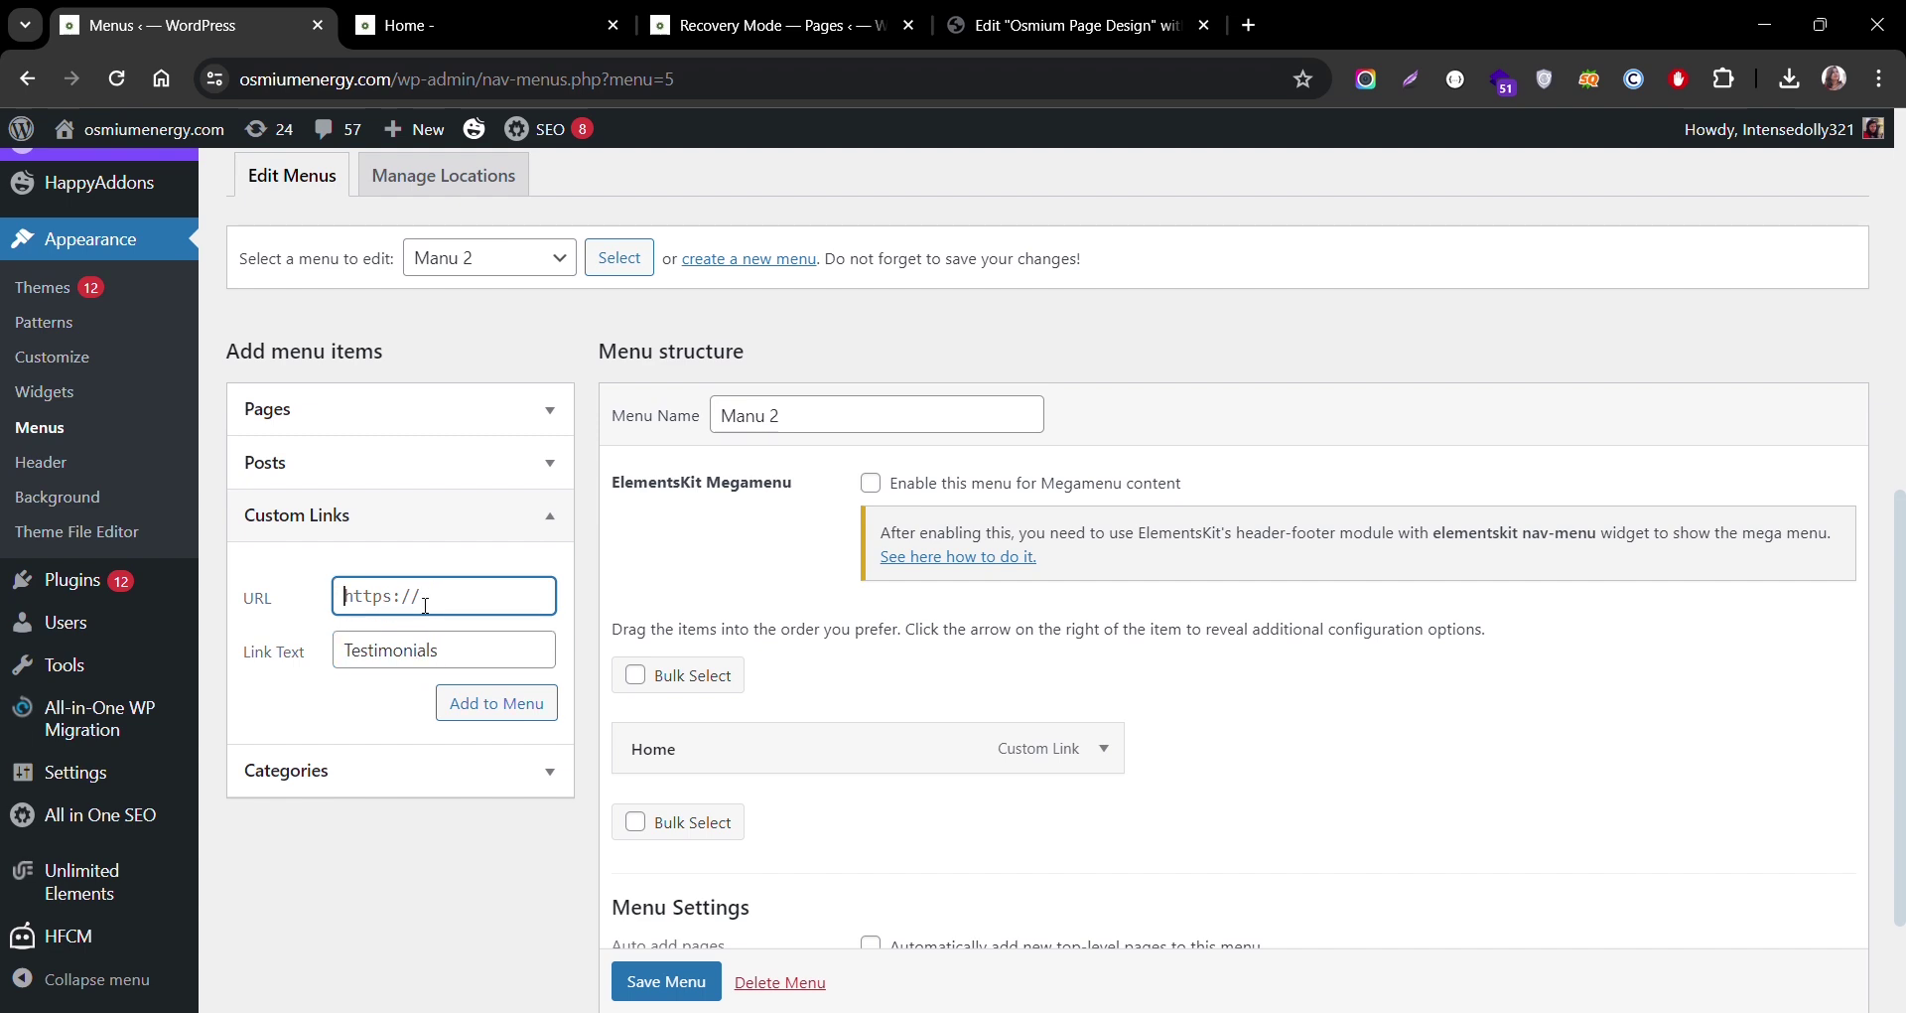
text(/Testimonials)
key(ctrl+a)
key(ctrl+c)
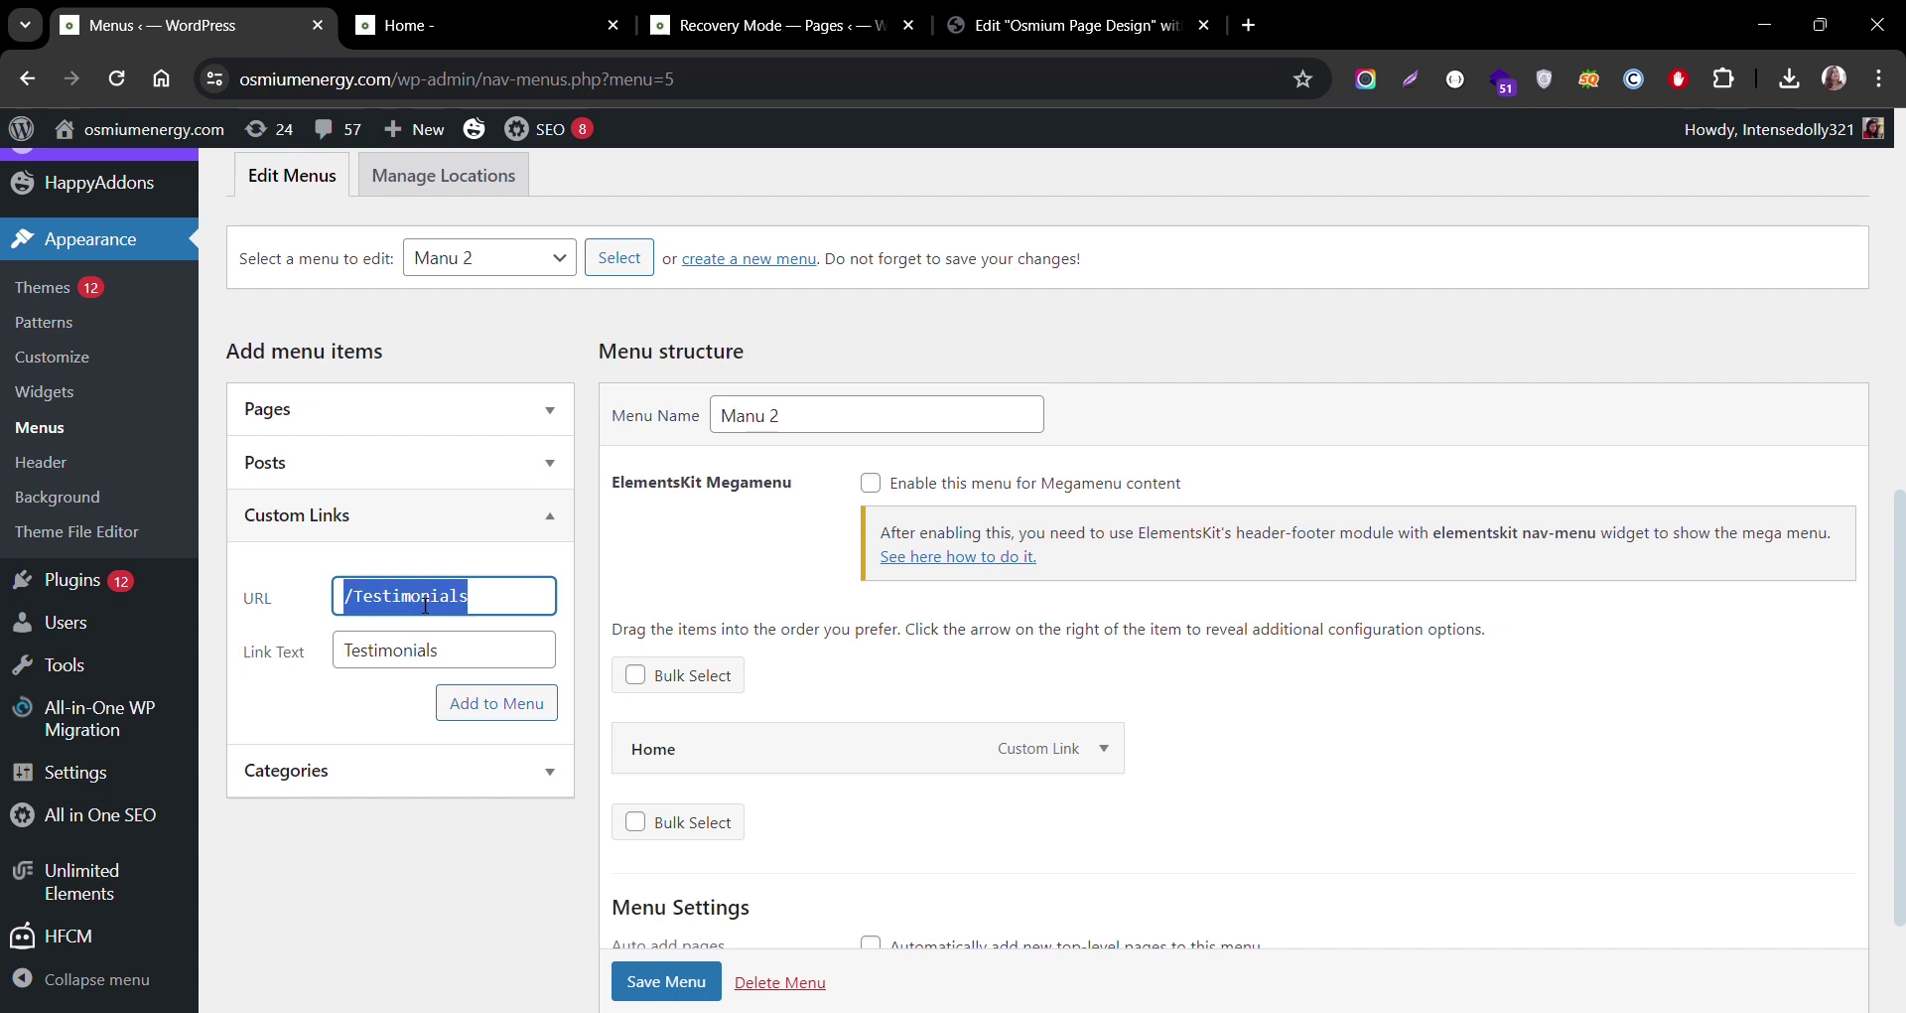
key(BackSpace)
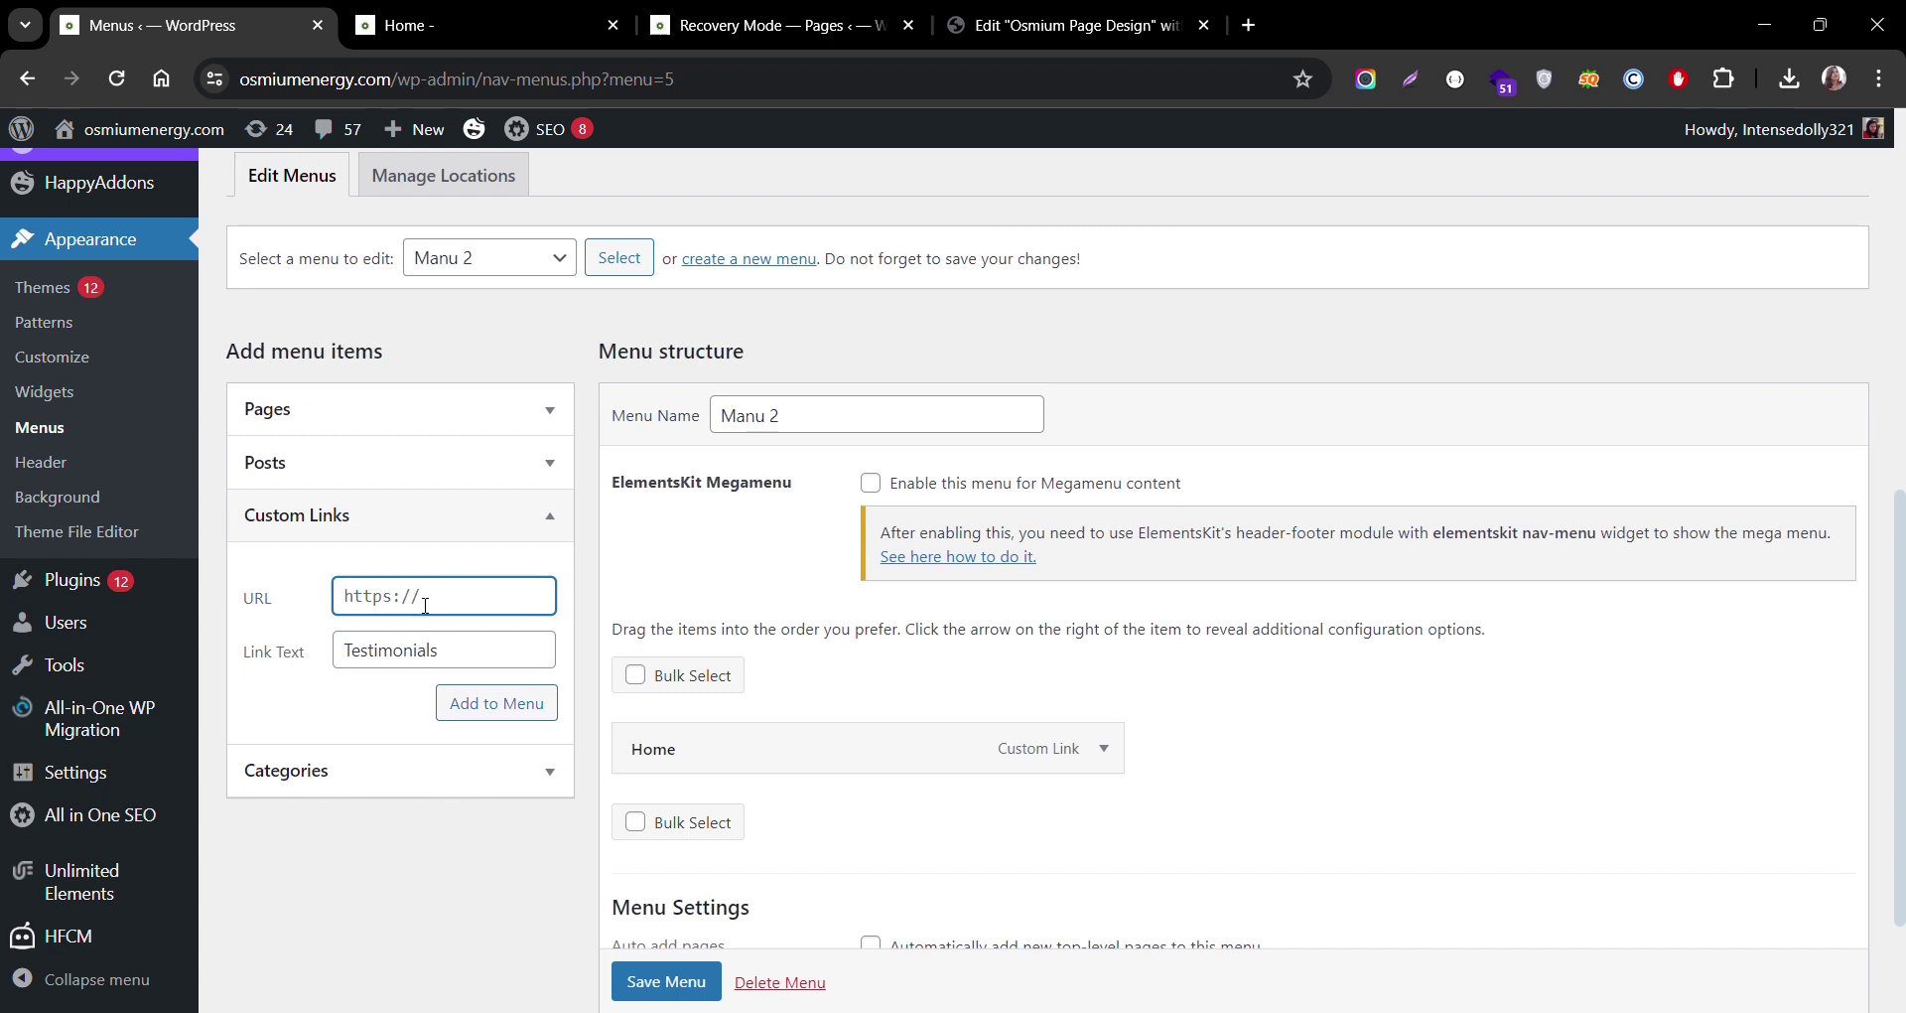
text(#)
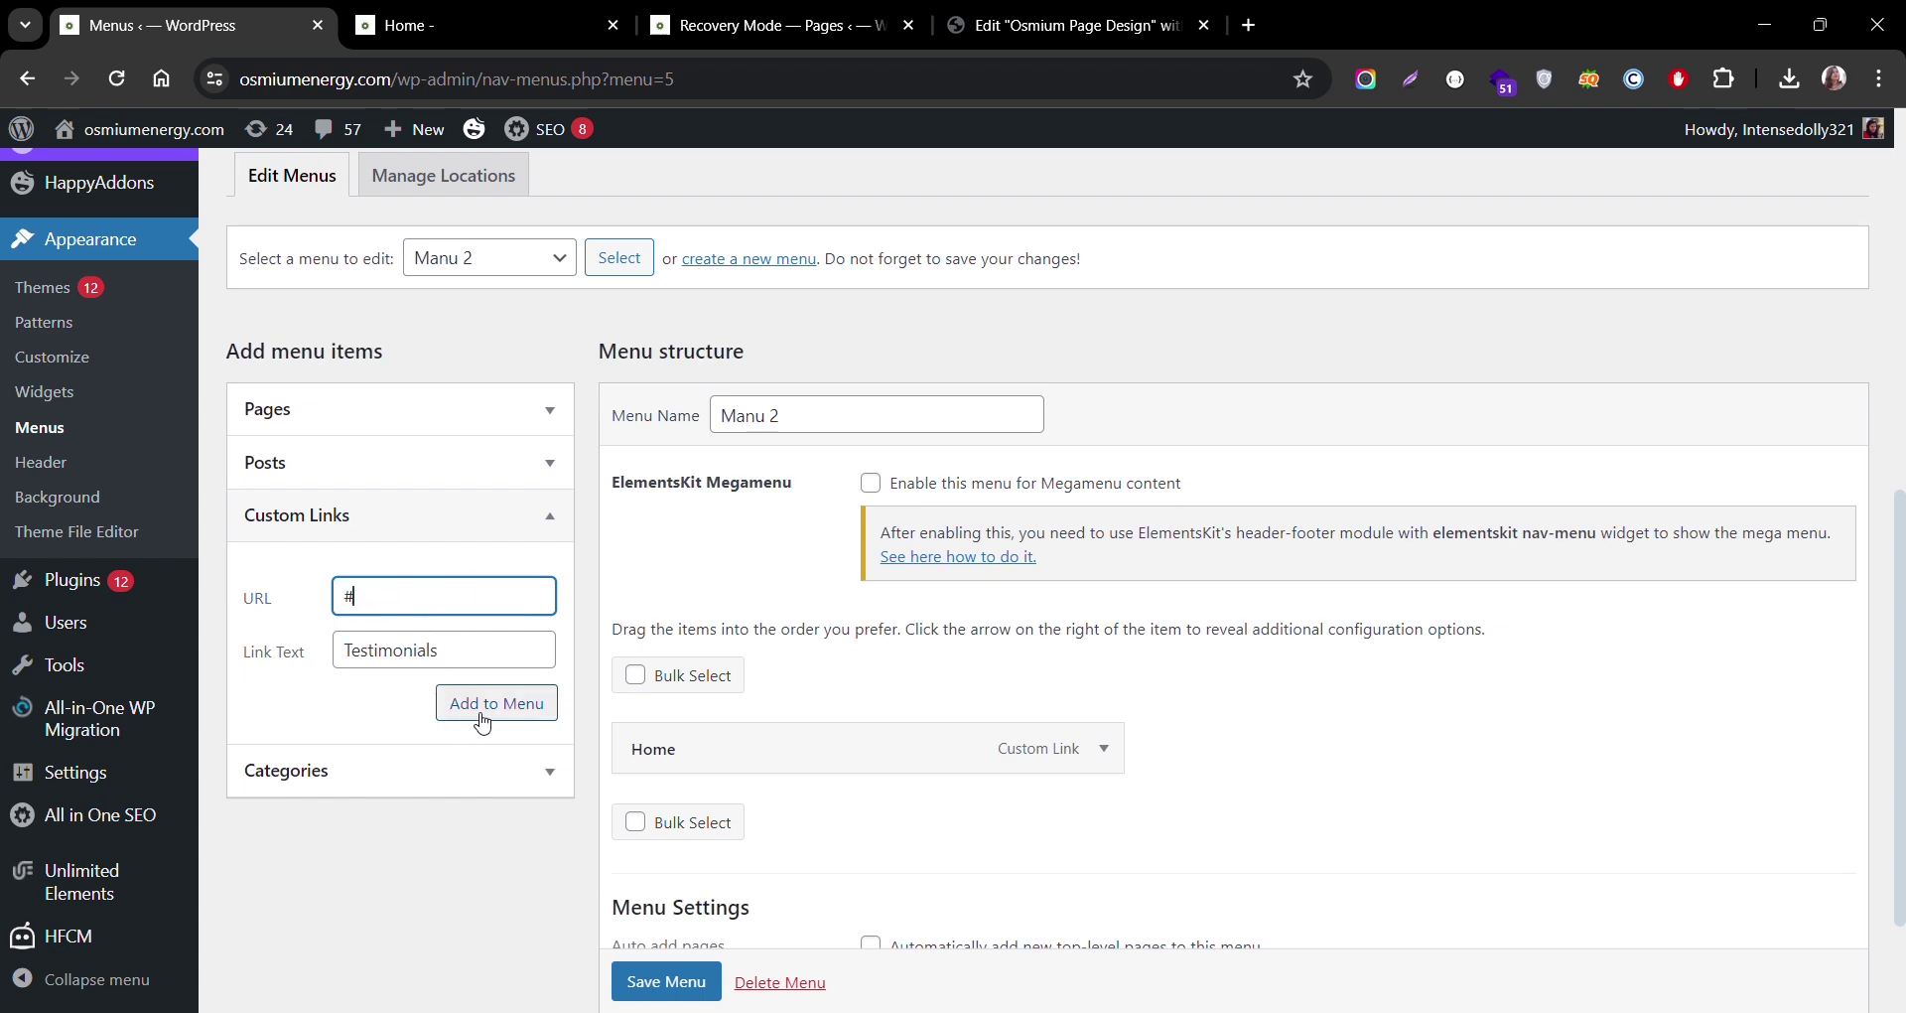
key(ctrl+v)
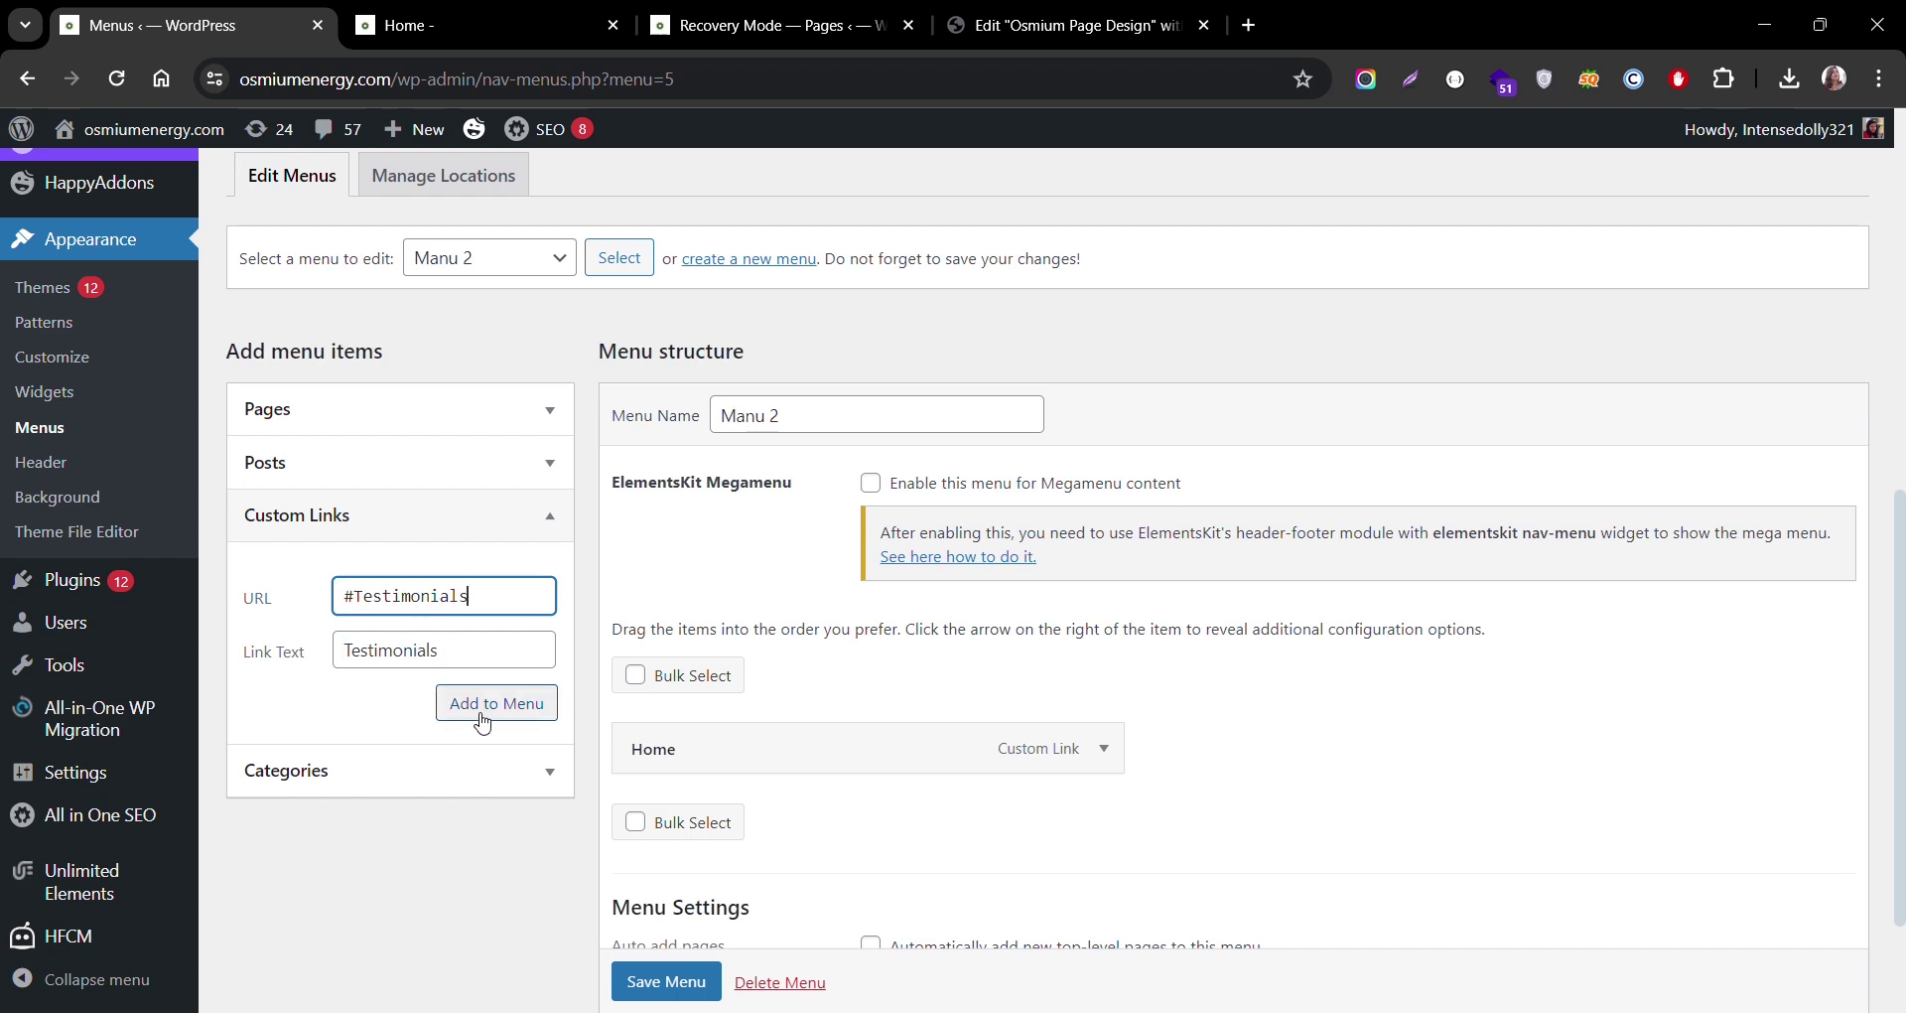
click(381, 610)
key(ctrl+z)
click(512, 702)
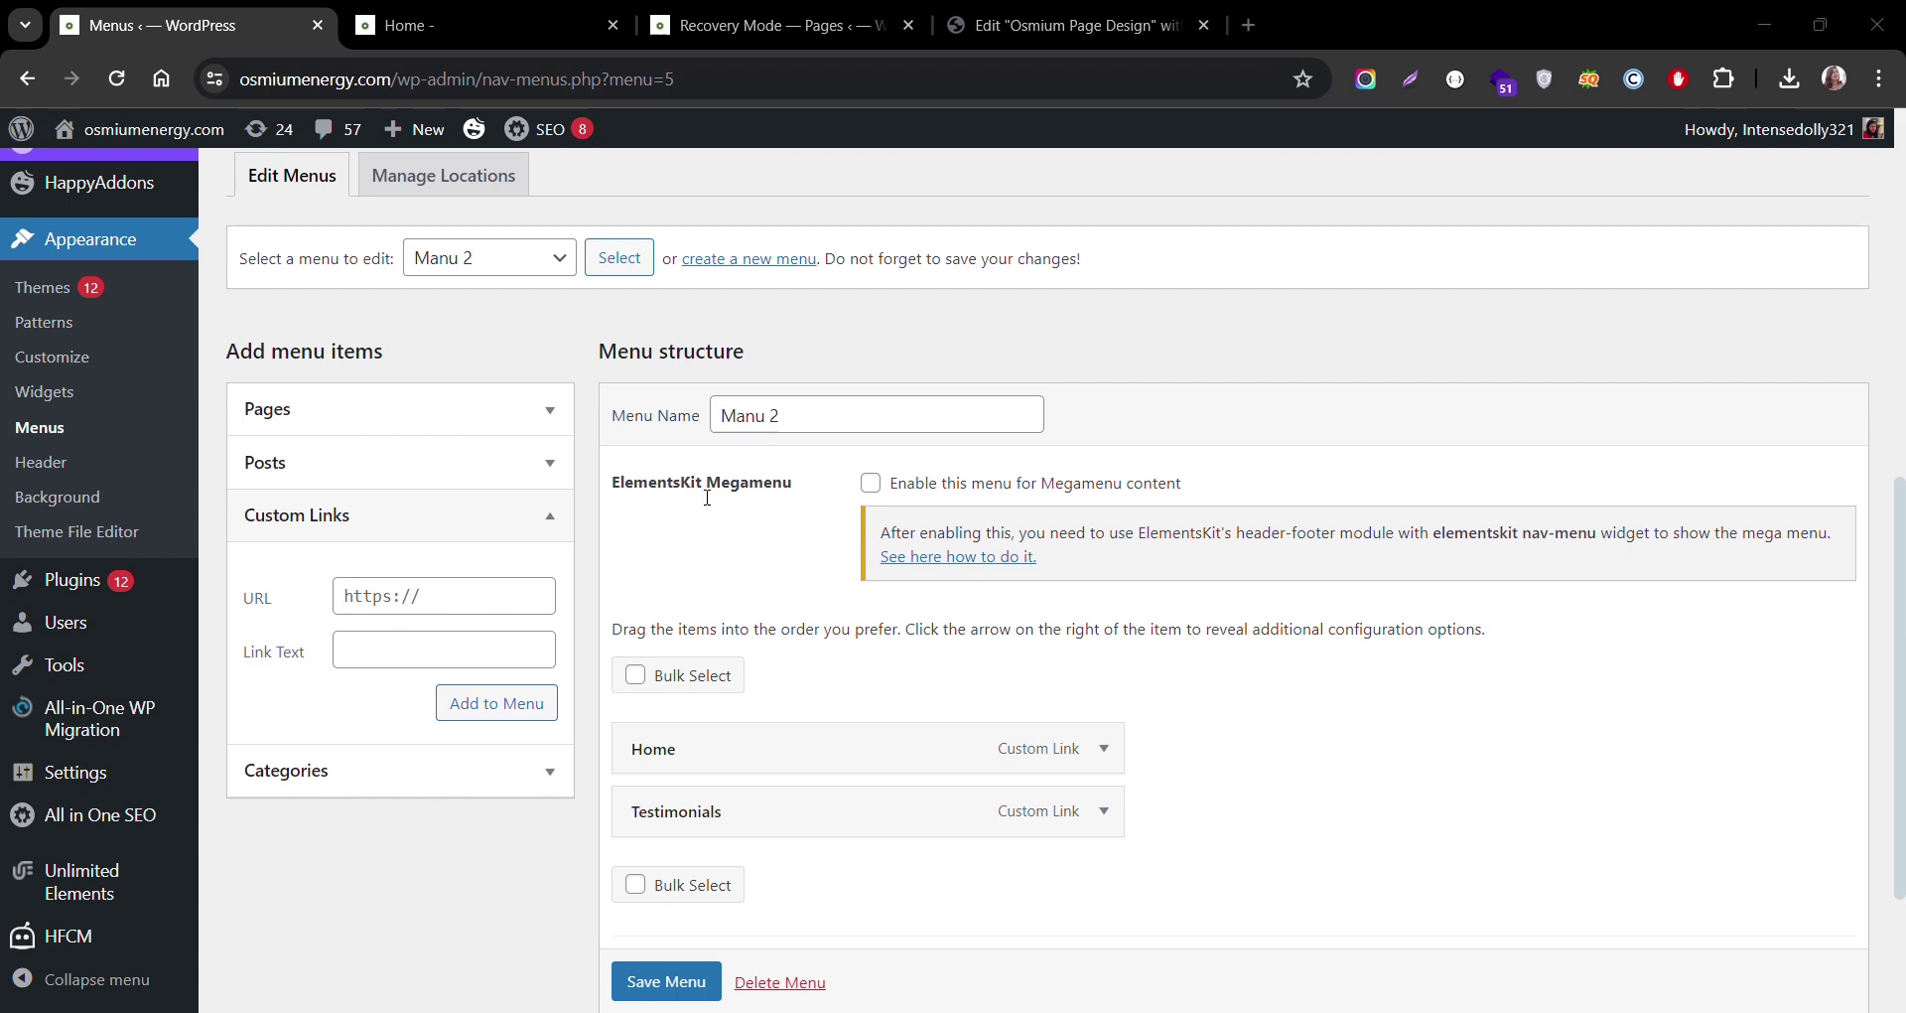
Step: Add a custom link with the text "Why Us" and the URL "#" to the Manu 2 menu
click(411, 659)
text(Why Us)
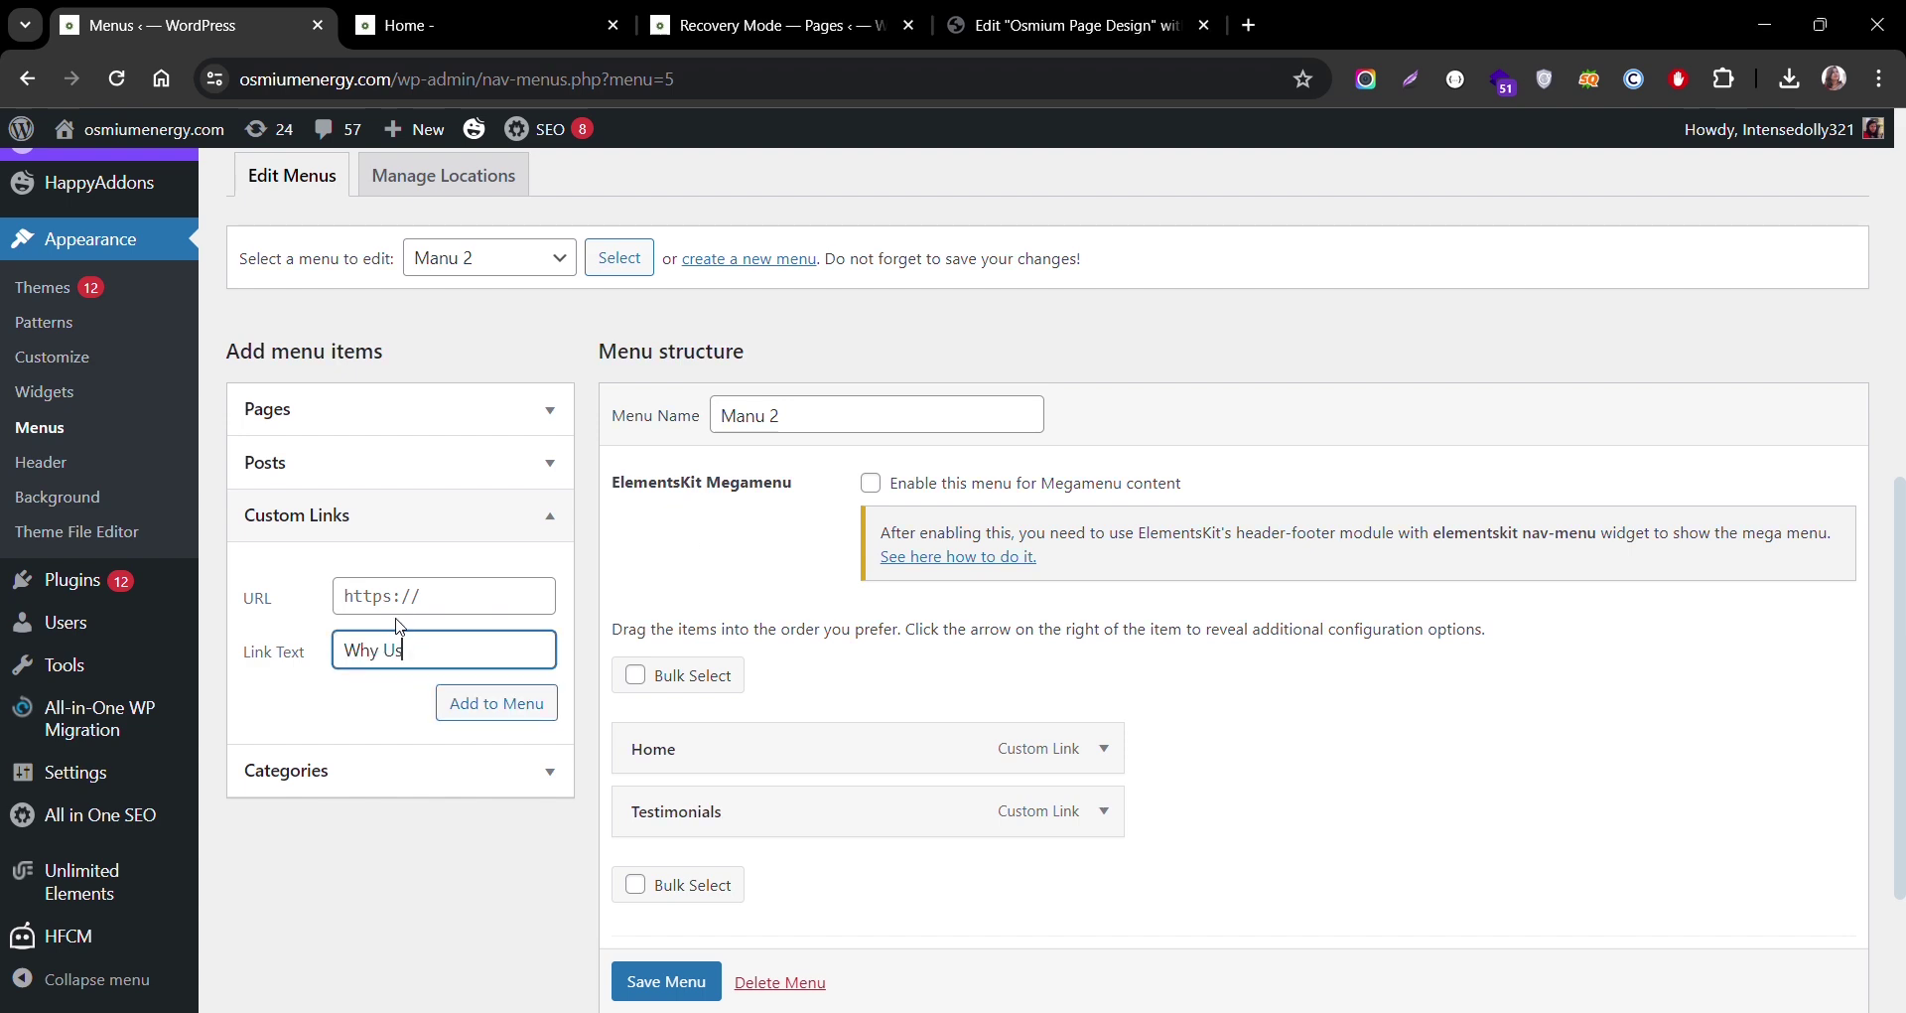
click(409, 600)
text(#)
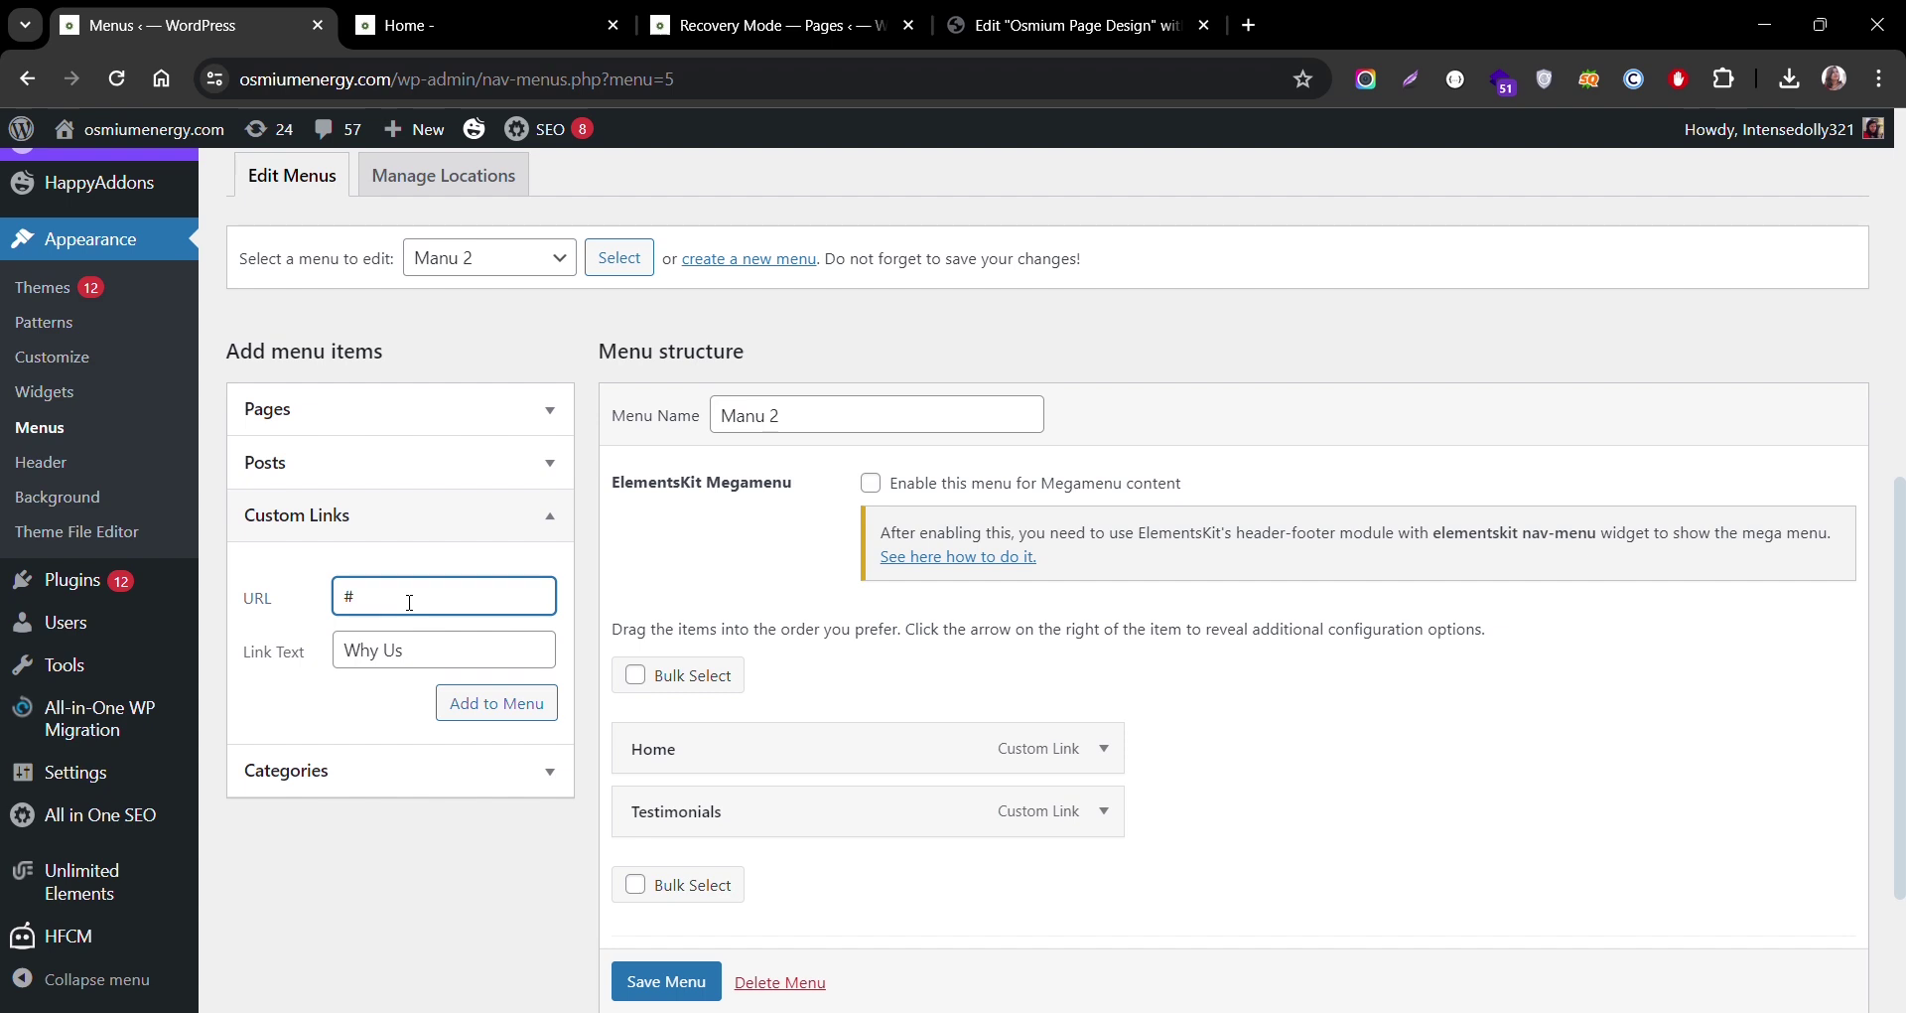
click(528, 713)
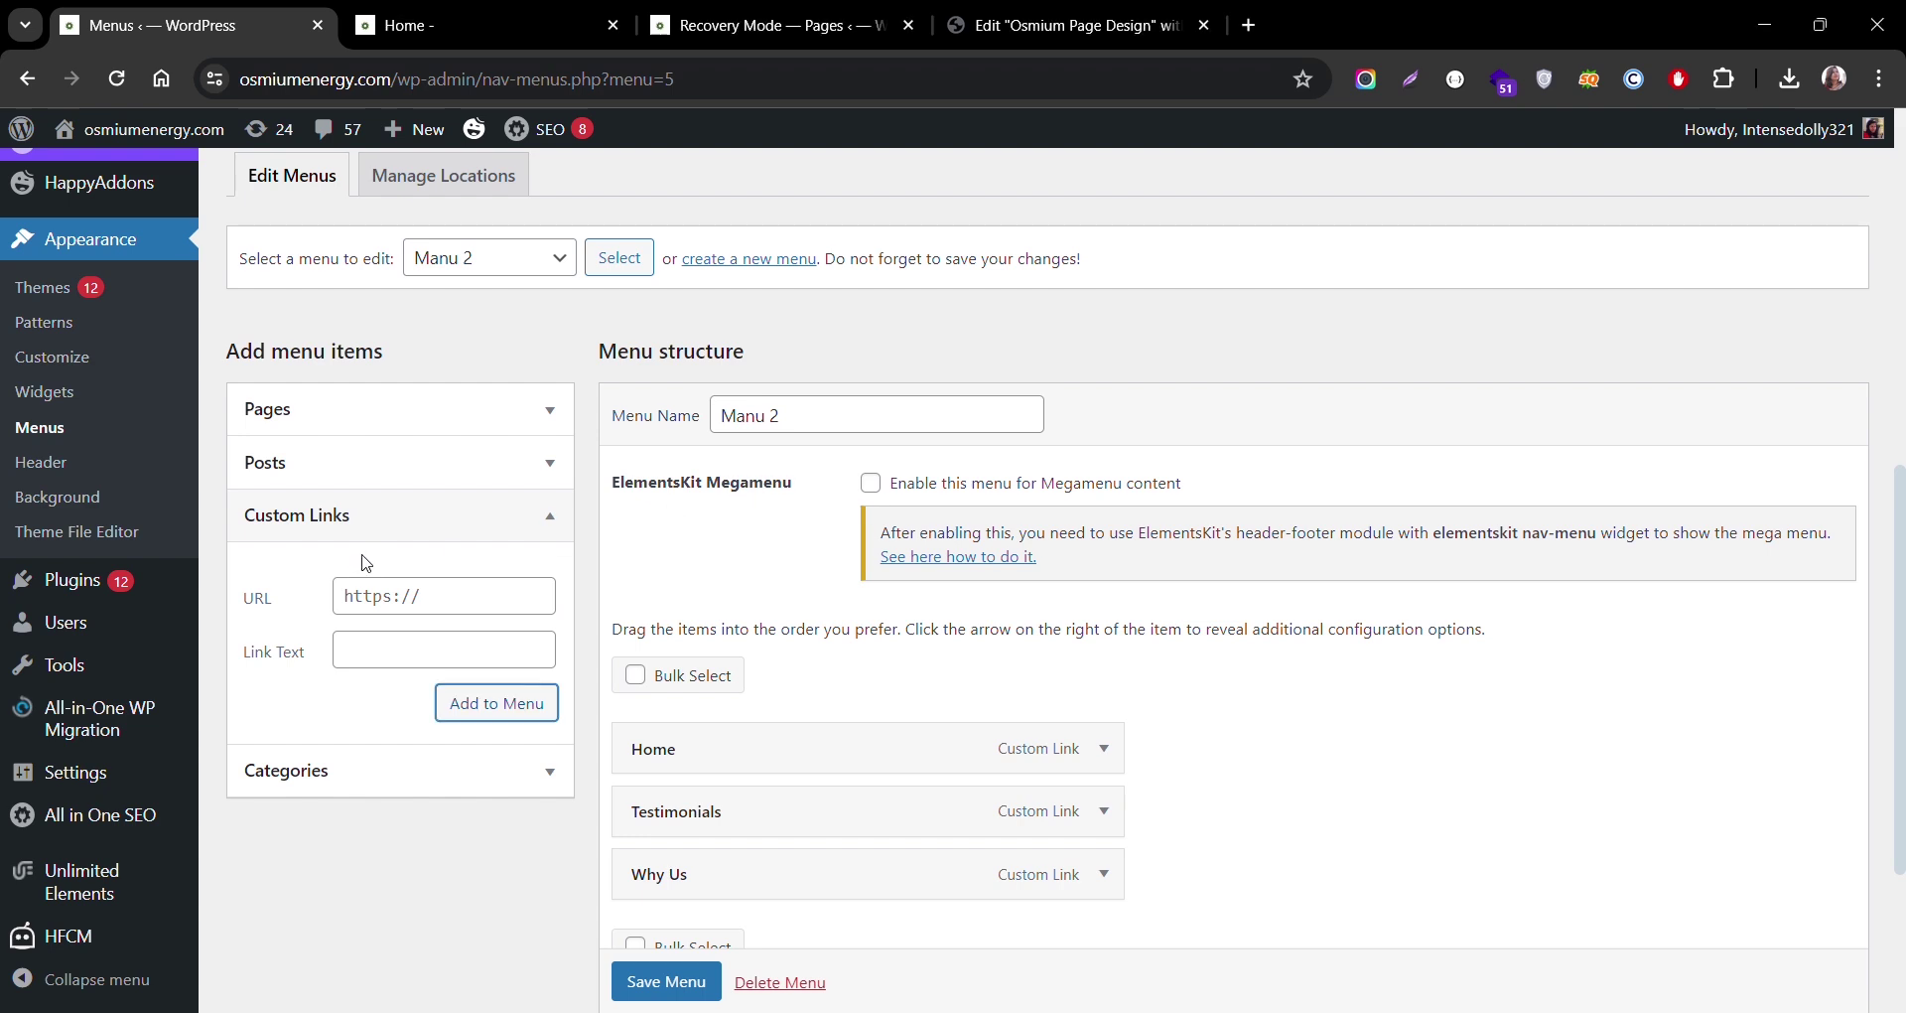
Step: Add a custom link with the text "FAQs" and the URL "#" to the Manu 2 menu
click(381, 656)
text(FAQs)
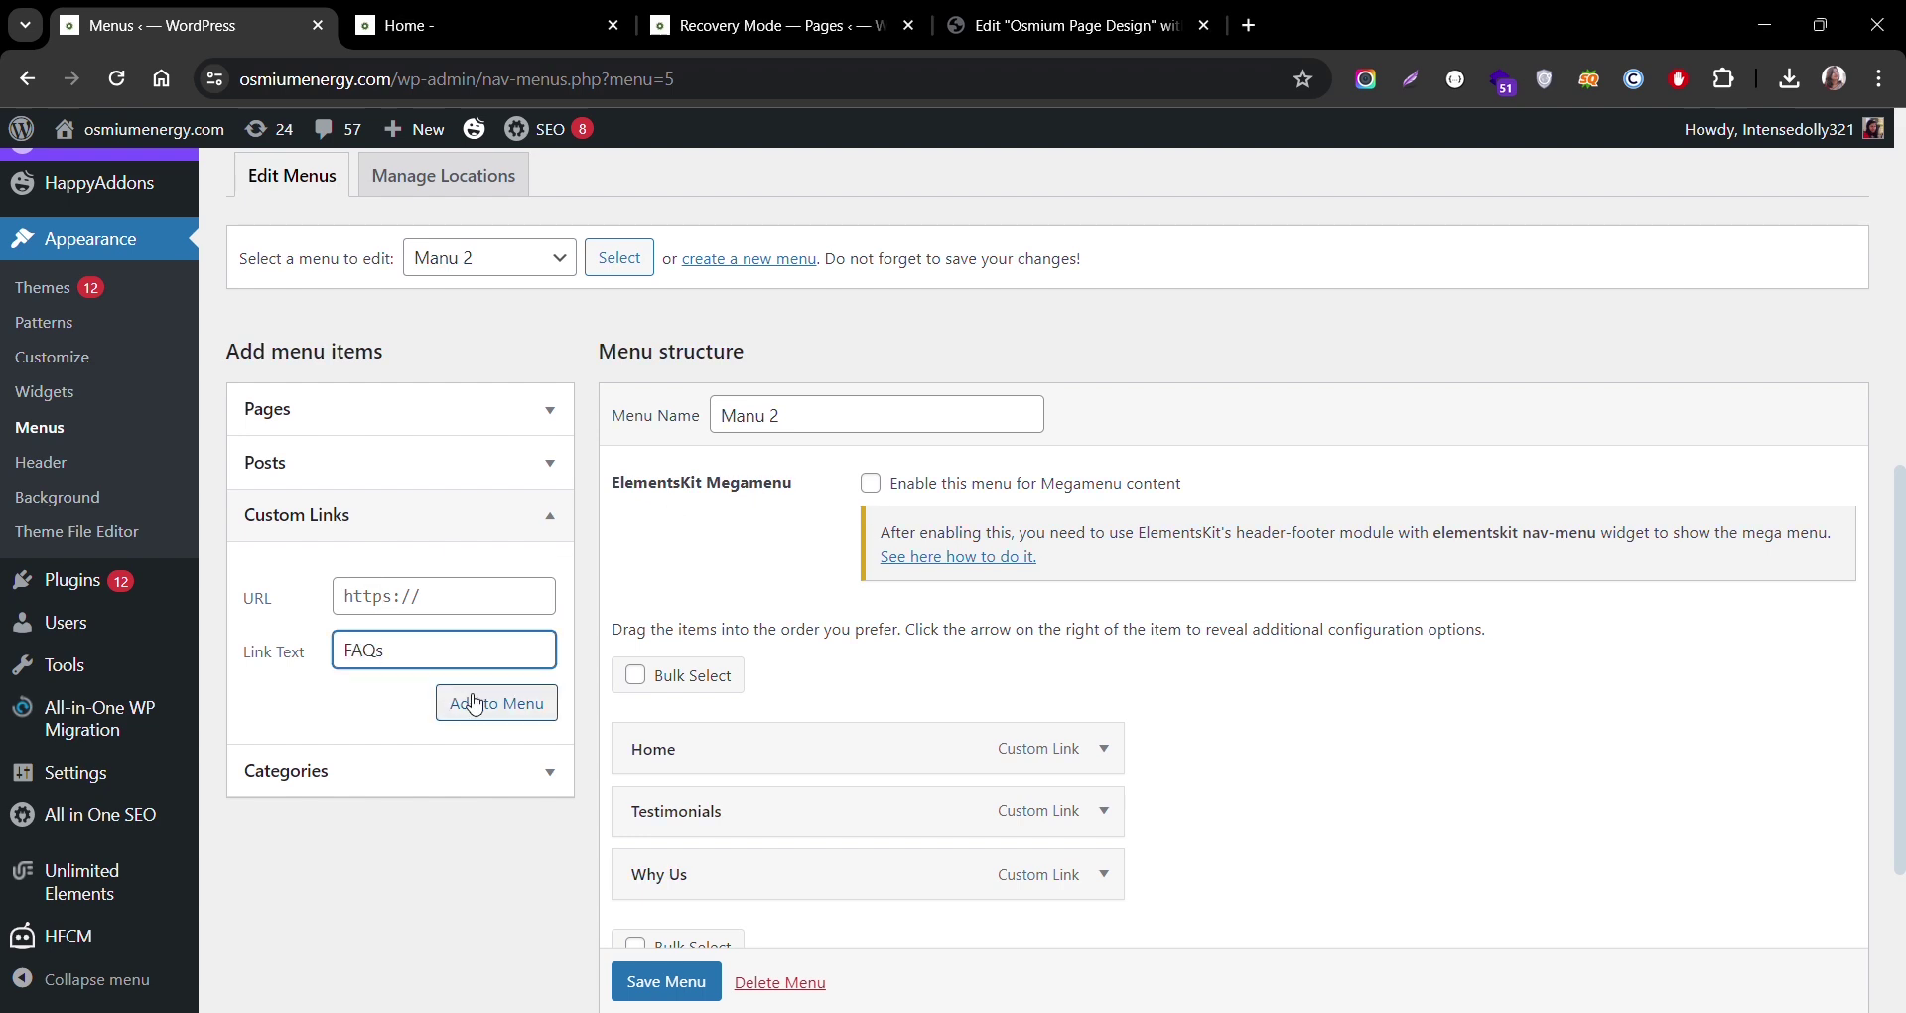
click(437, 606)
key(ctrl+a)
text(#)
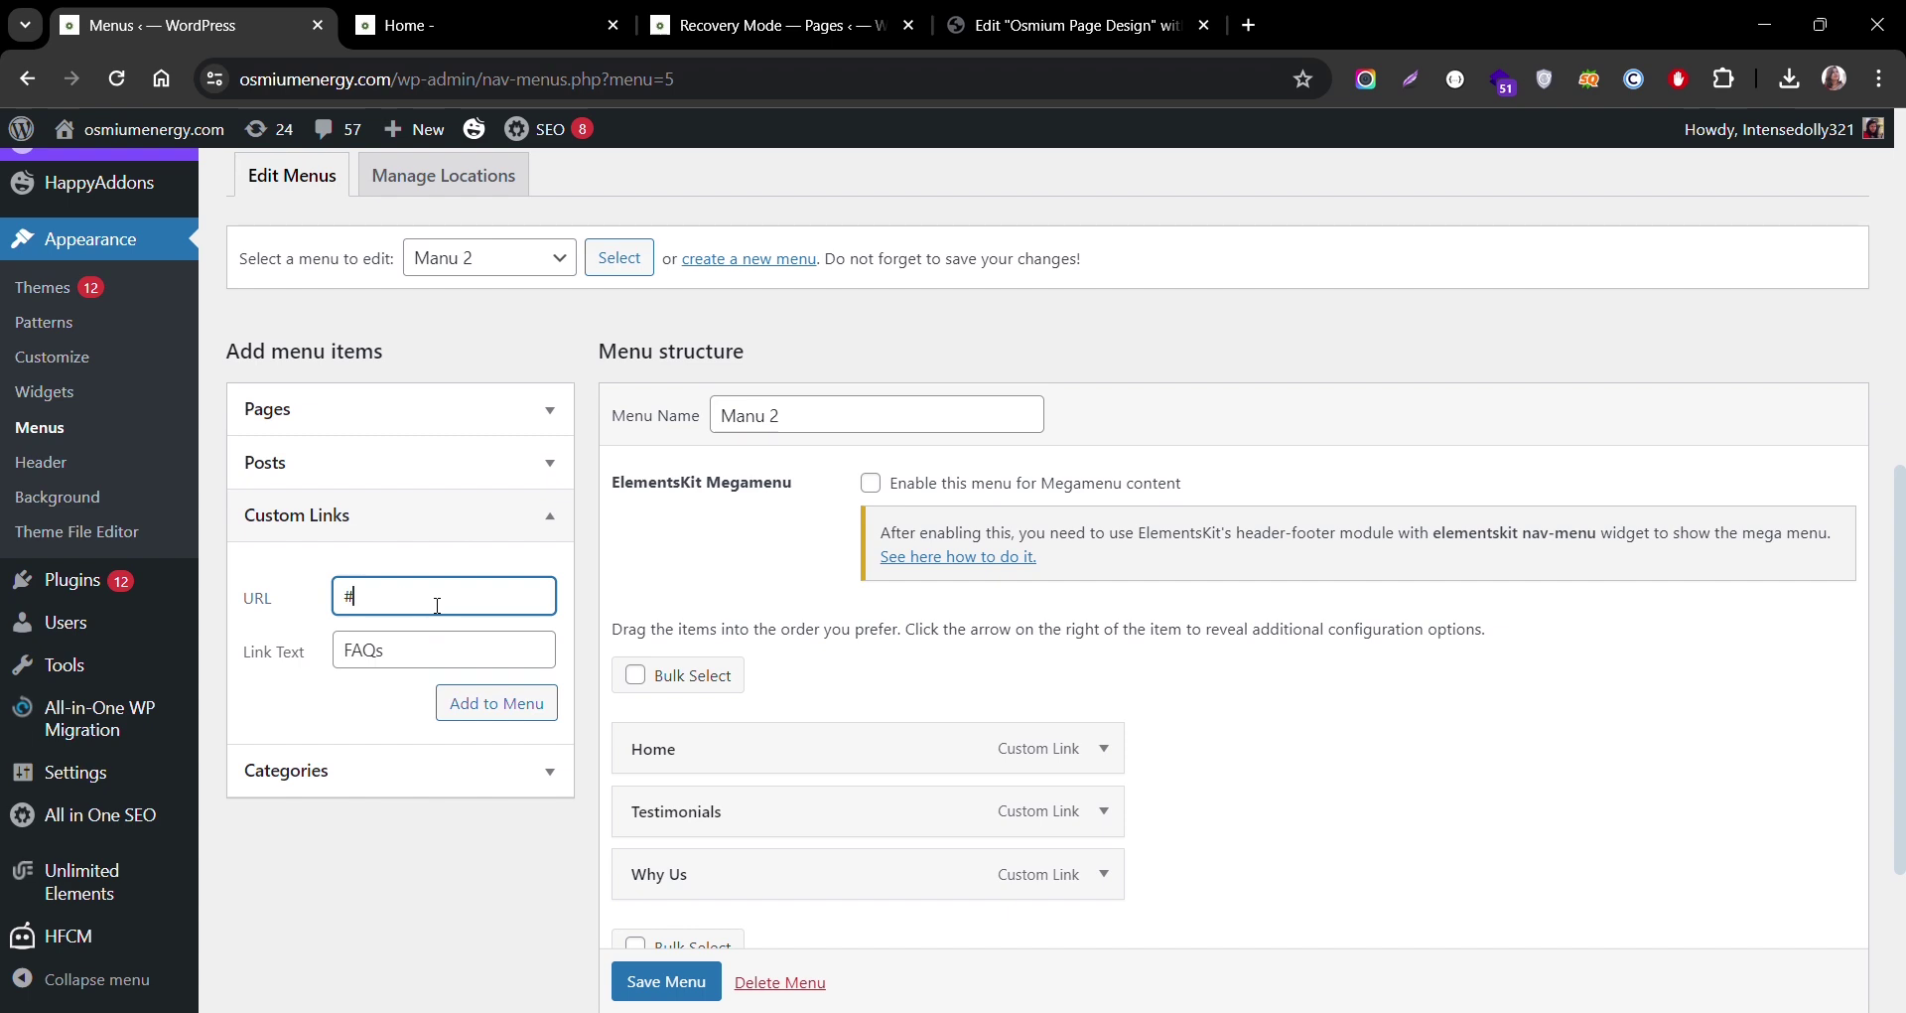
click(501, 703)
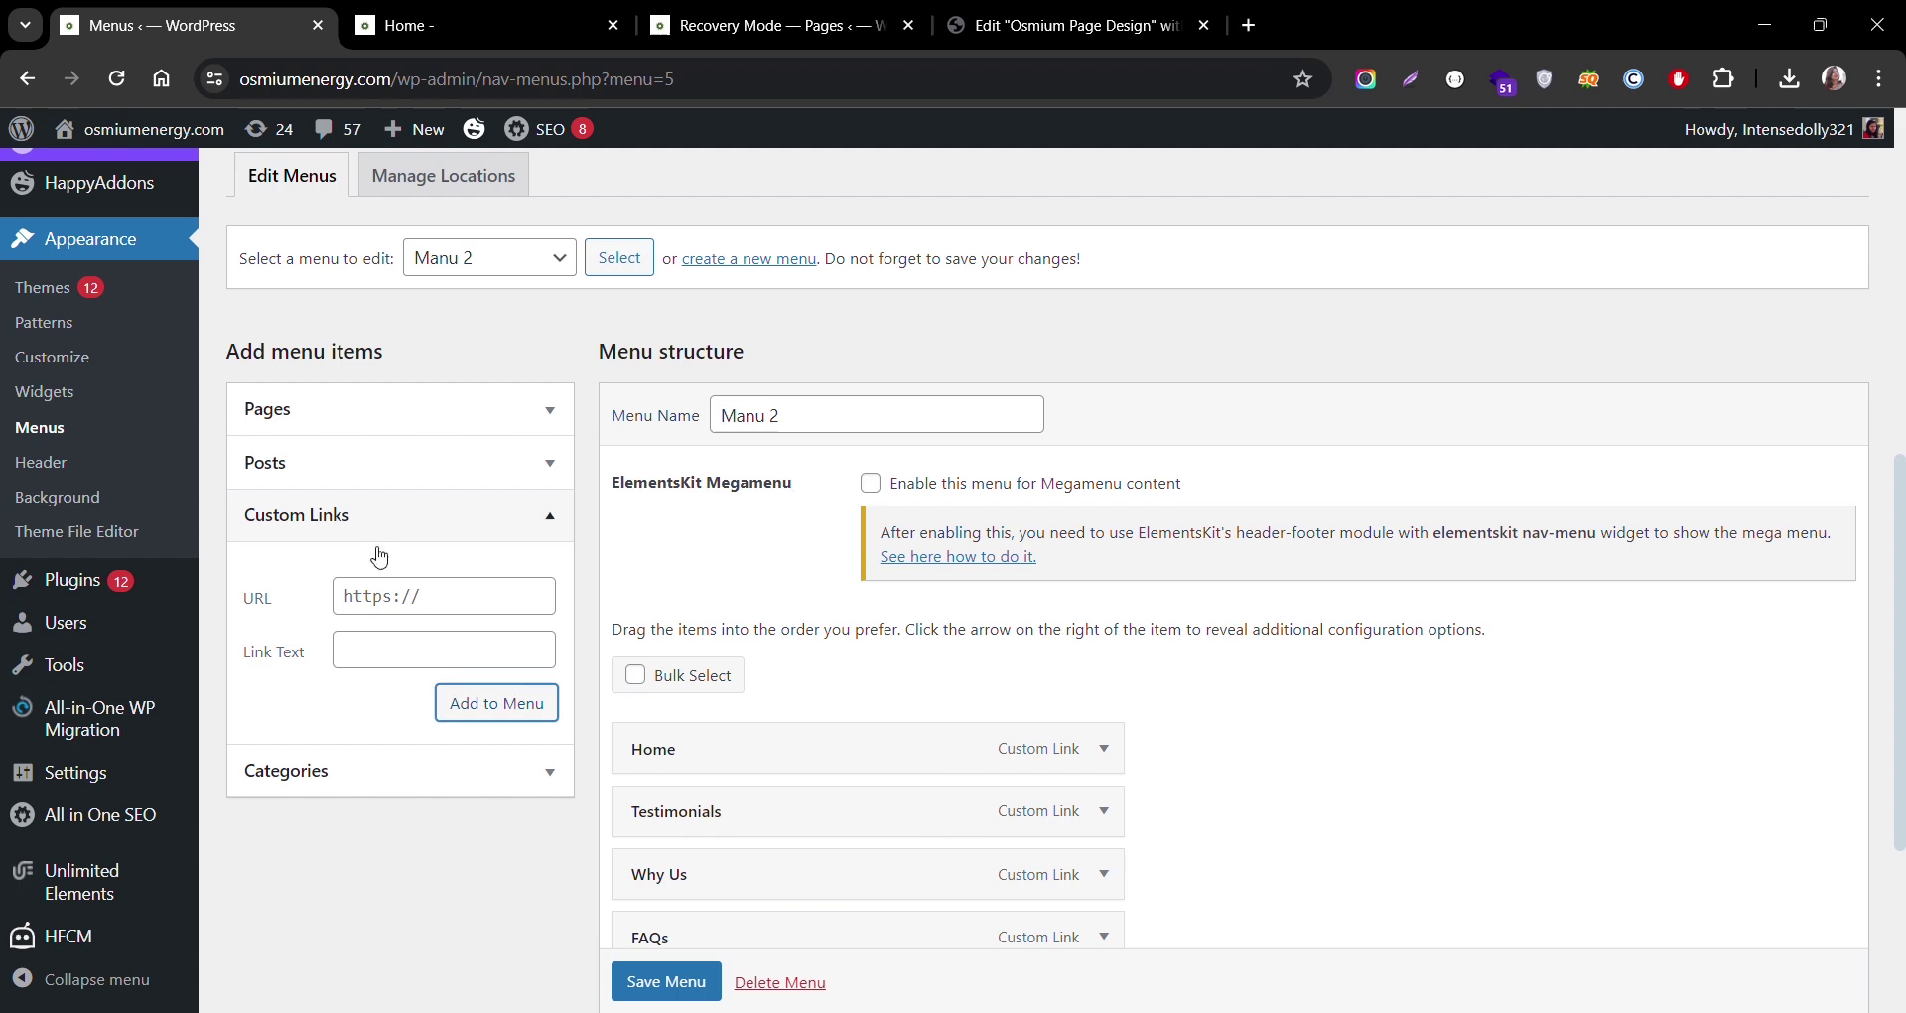
Step: Add a custom link with the text "Project" and the URL "#" to the Manu 2 menu
click(405, 656)
text(Project)
click(433, 599)
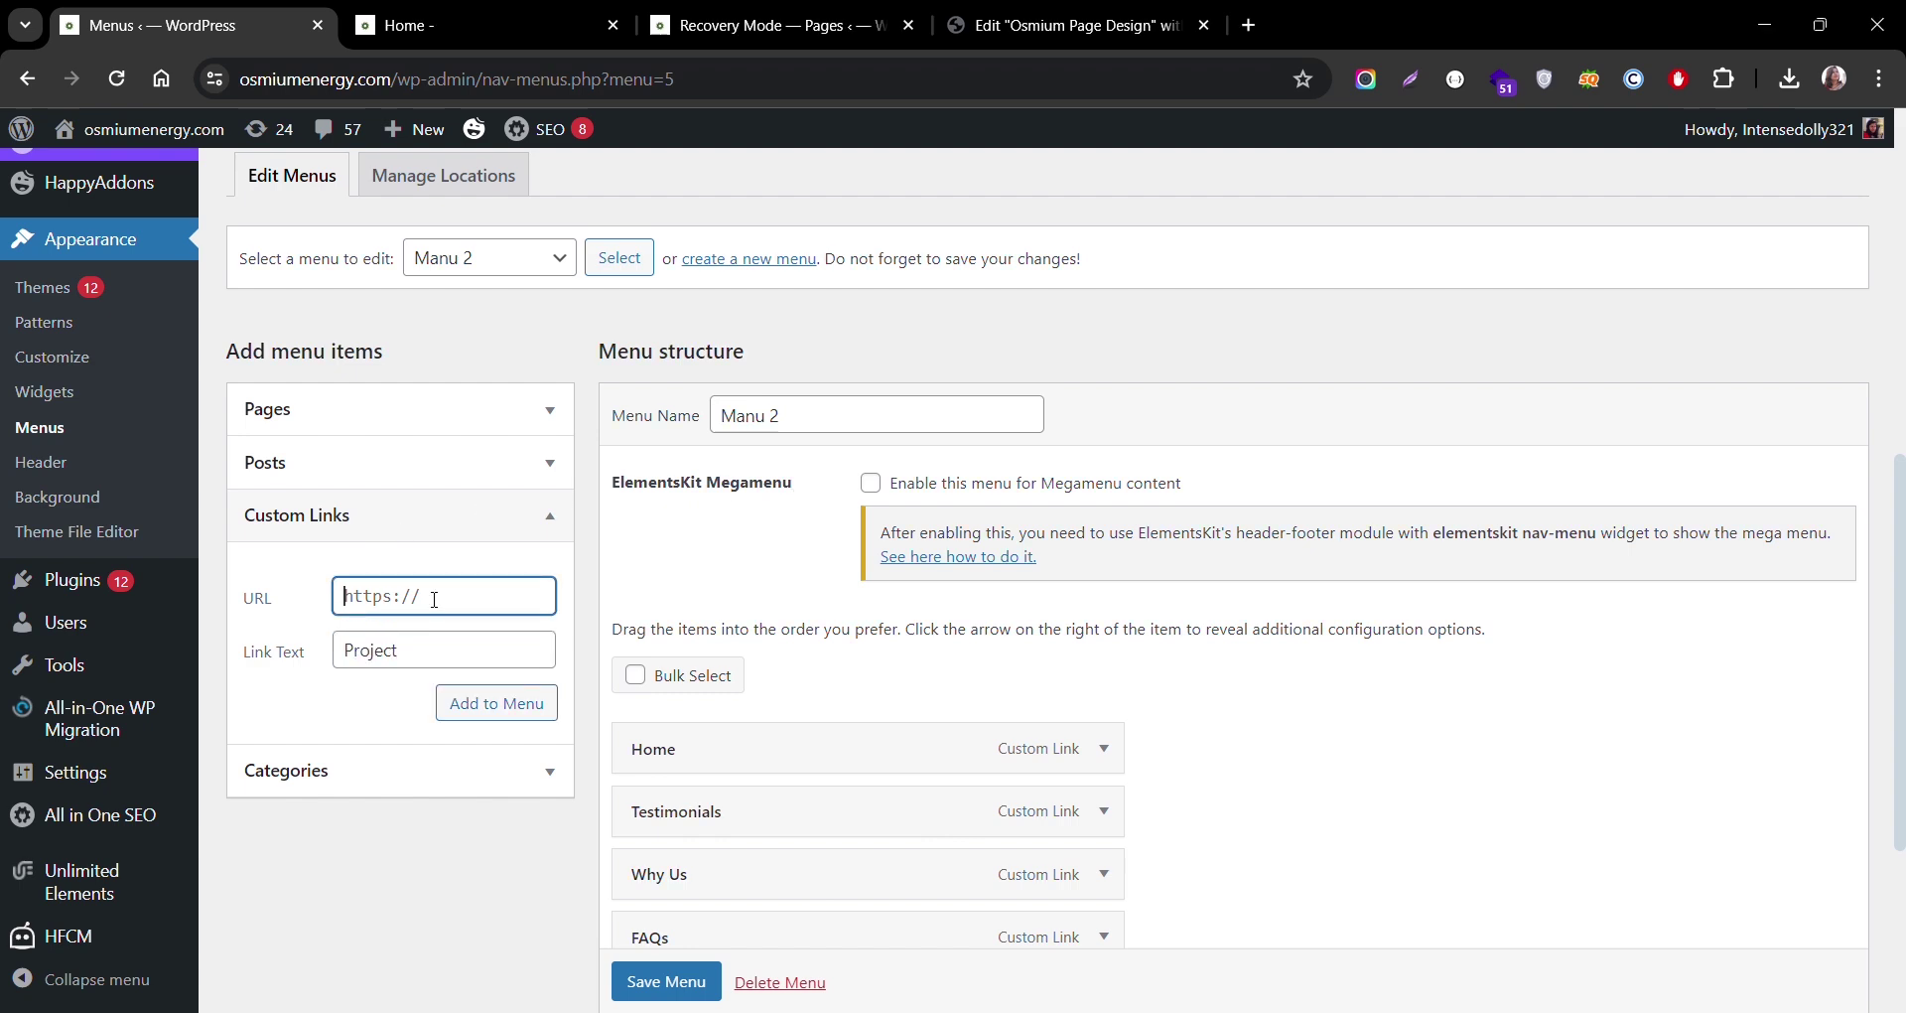
key(ctrl+a)
text(#)
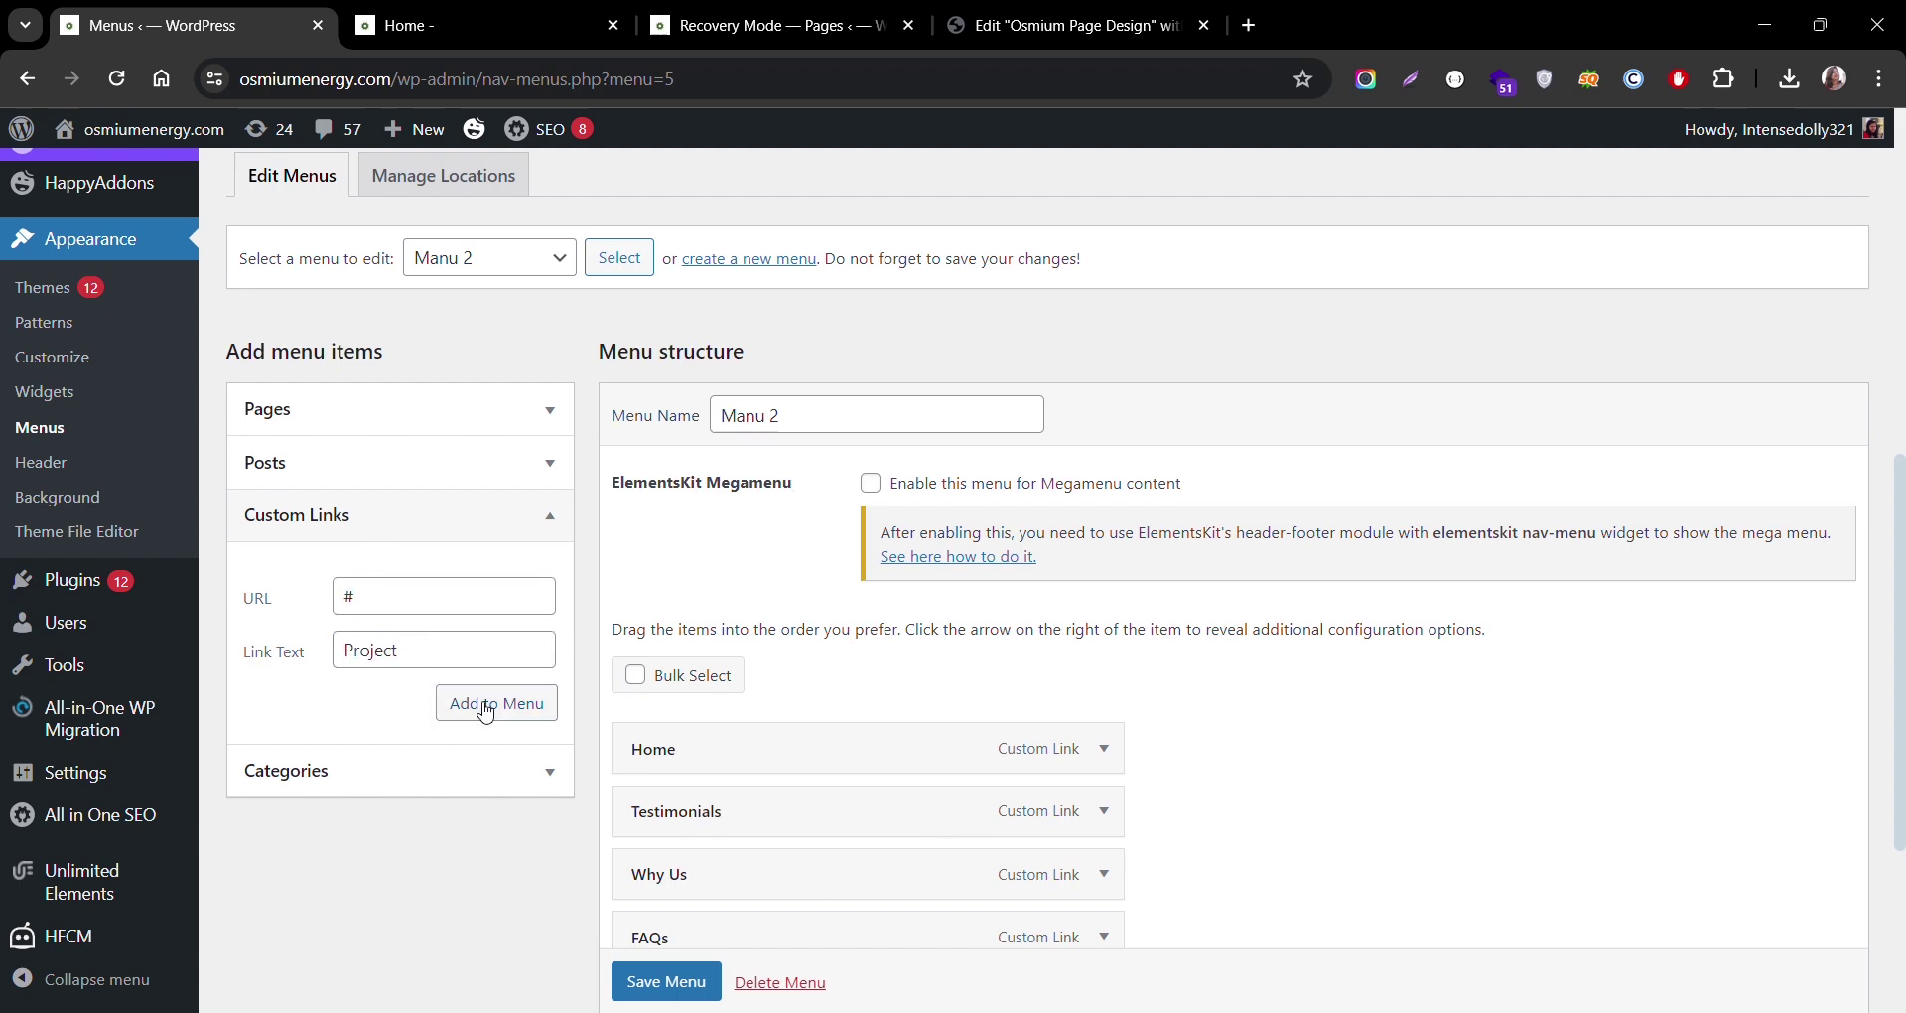
click(485, 704)
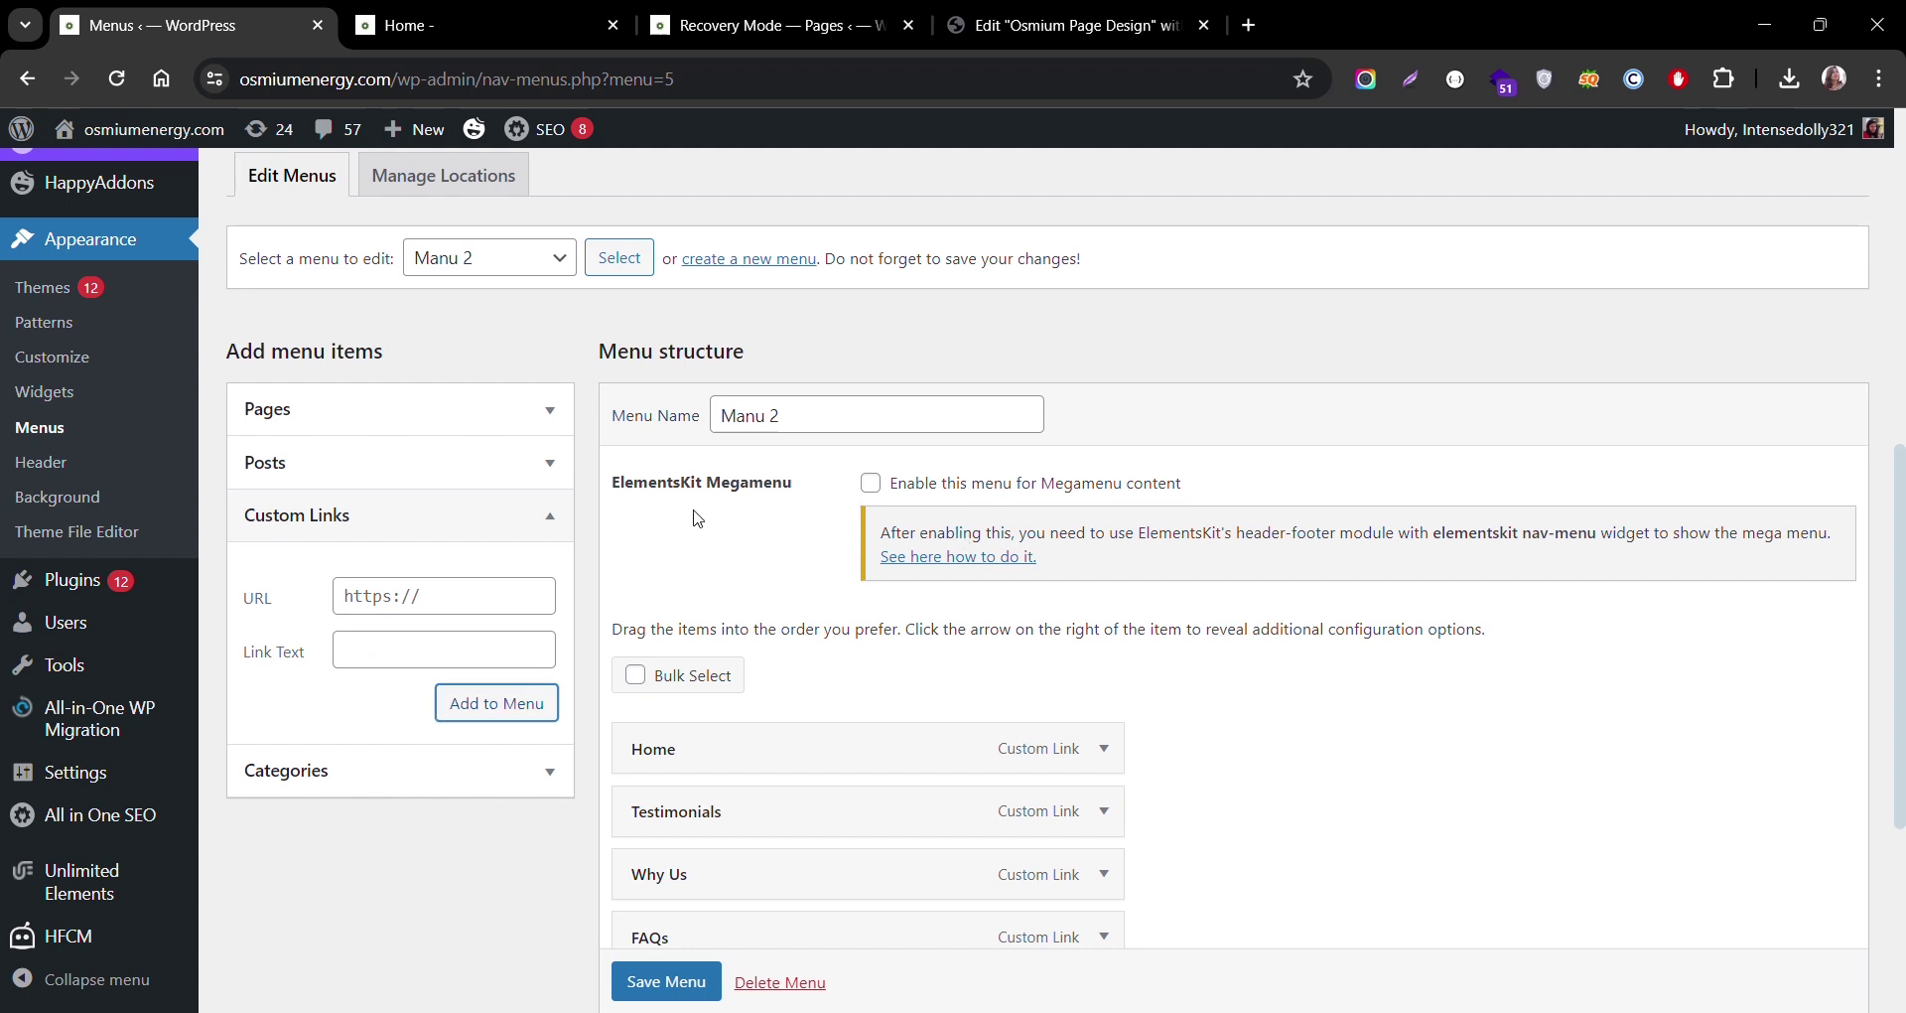
Step: Add a custom link with the text "Media" and the URL "#" to the Manu 2 menu
click(418, 656)
text(Media)
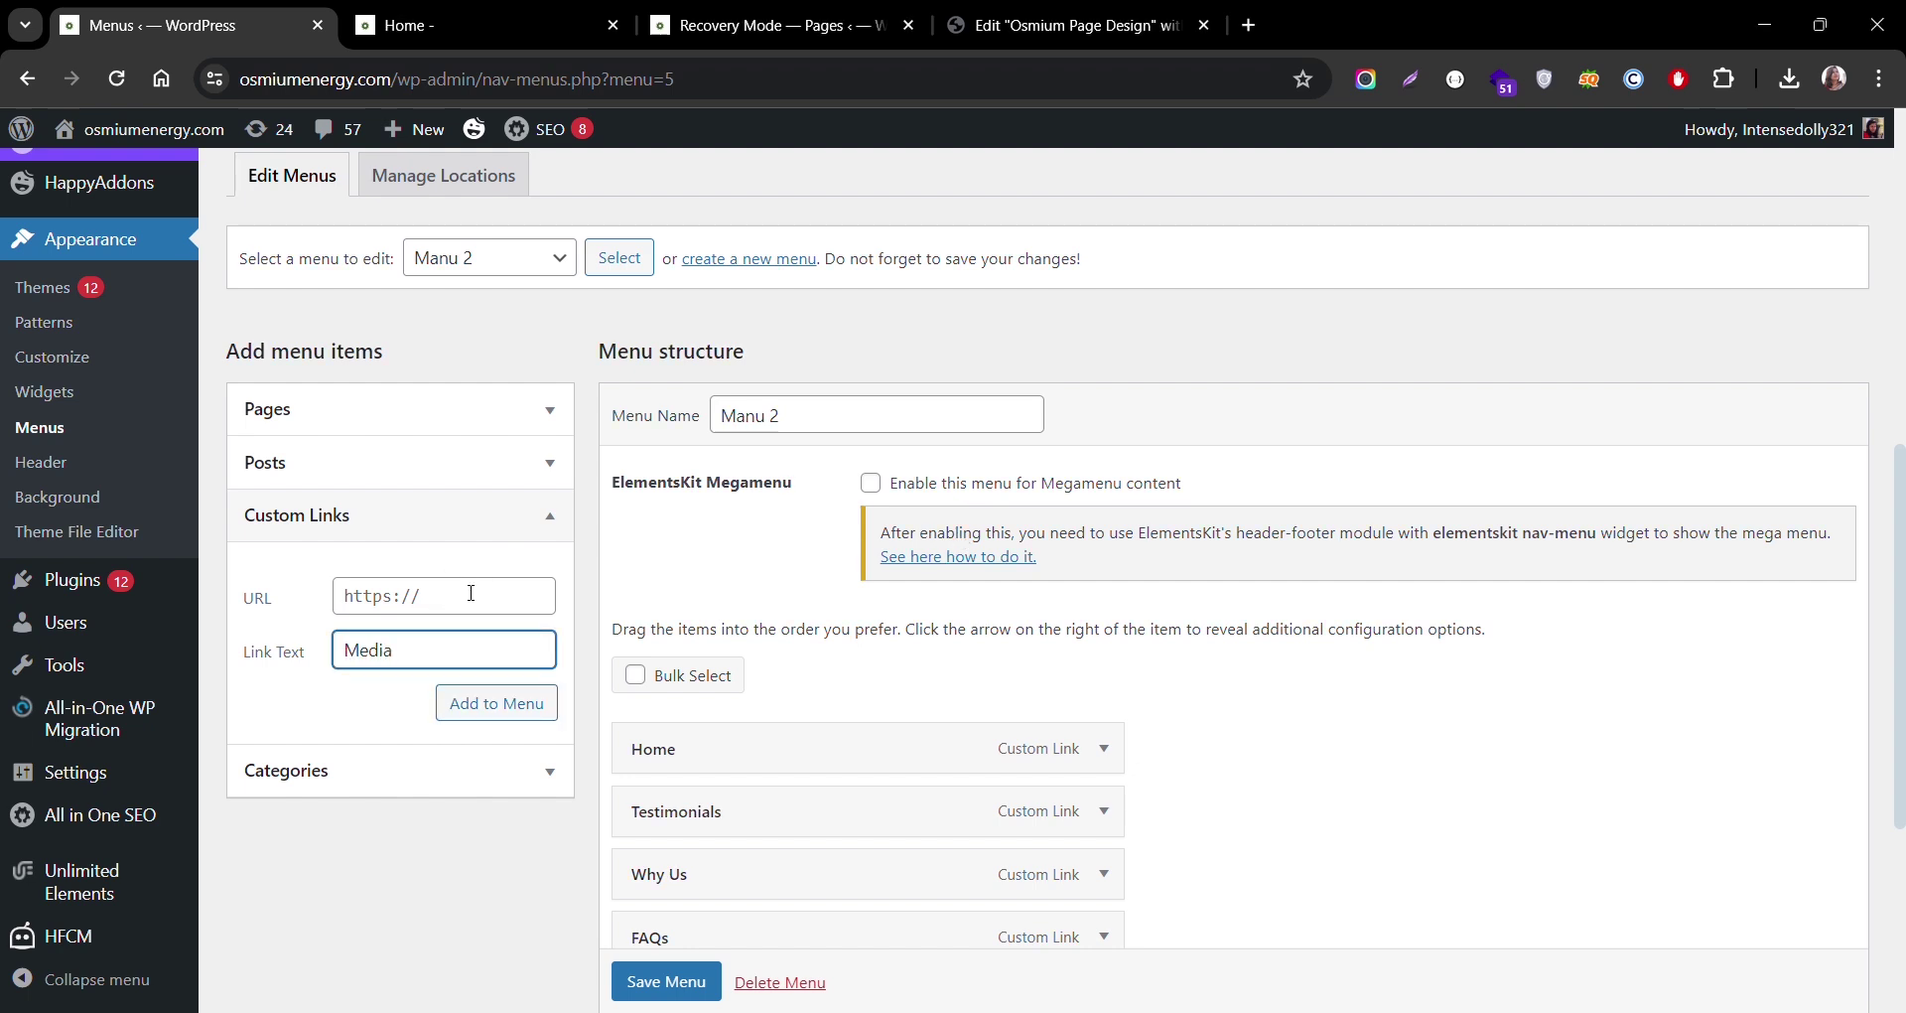
click(470, 592)
text(#)
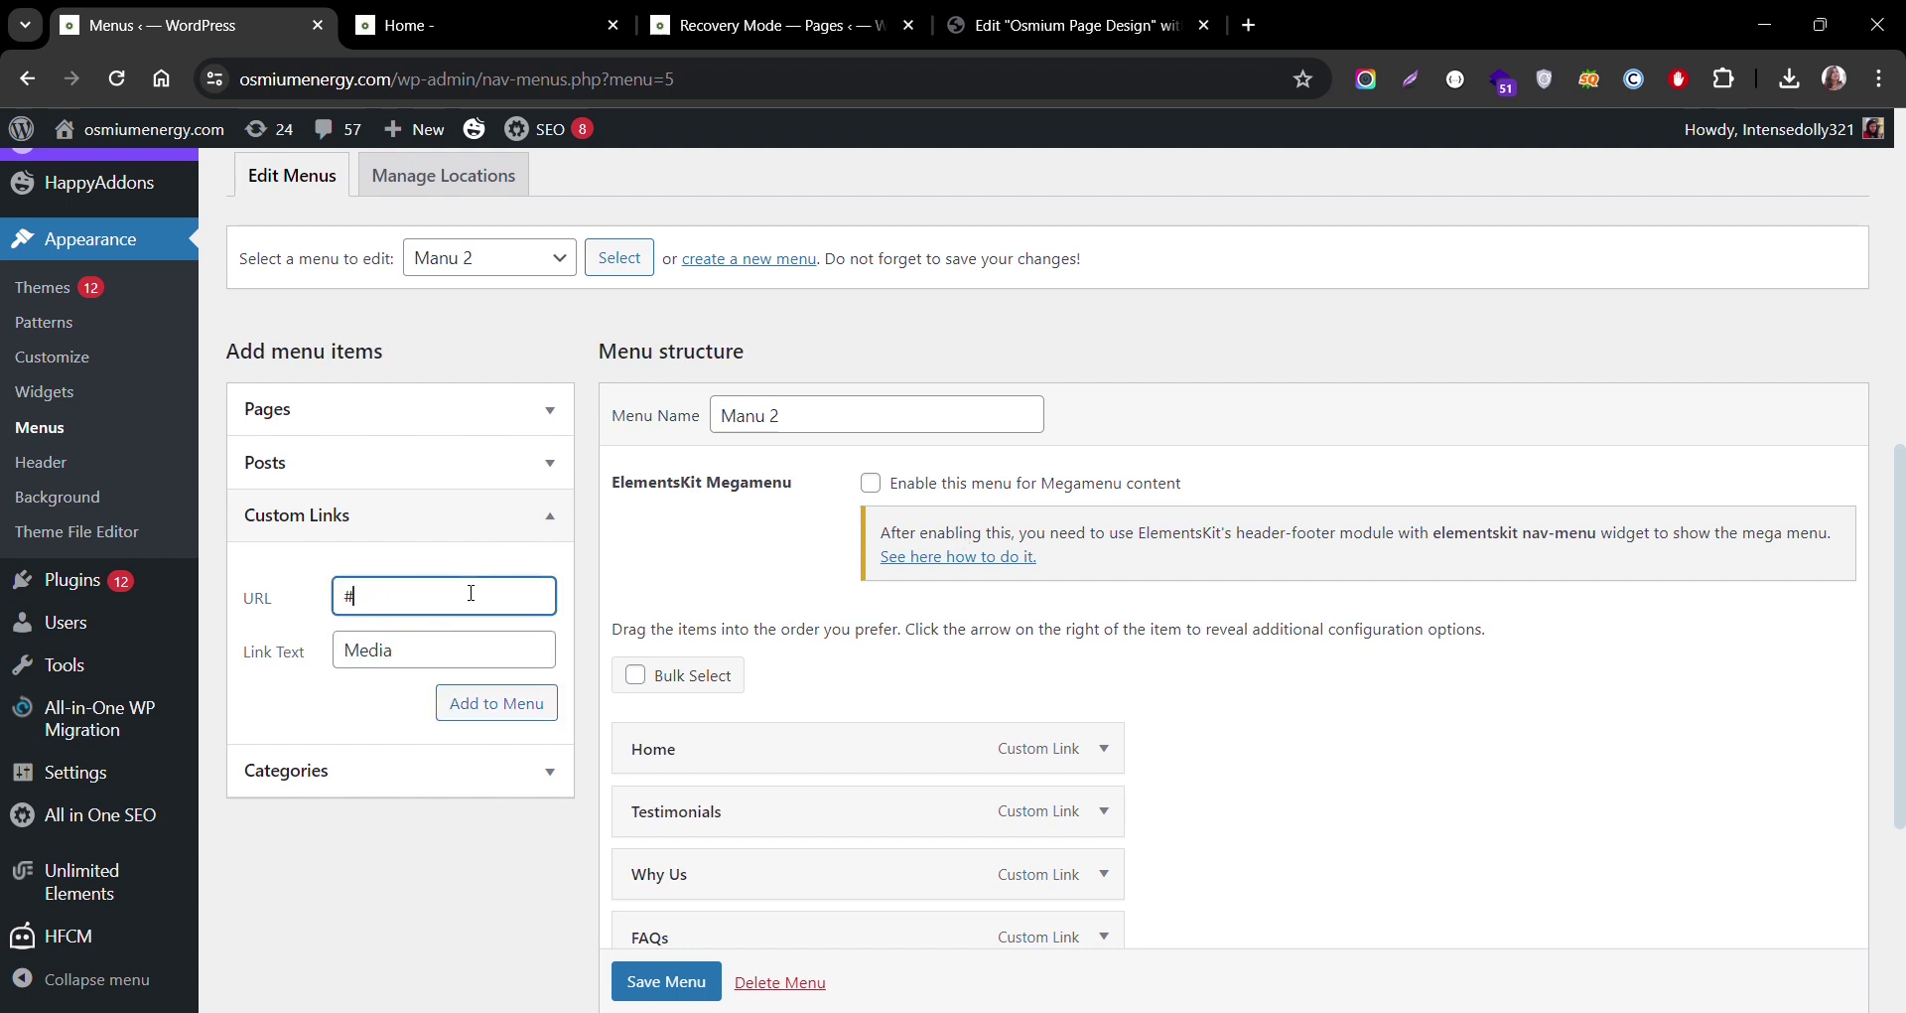
click(497, 707)
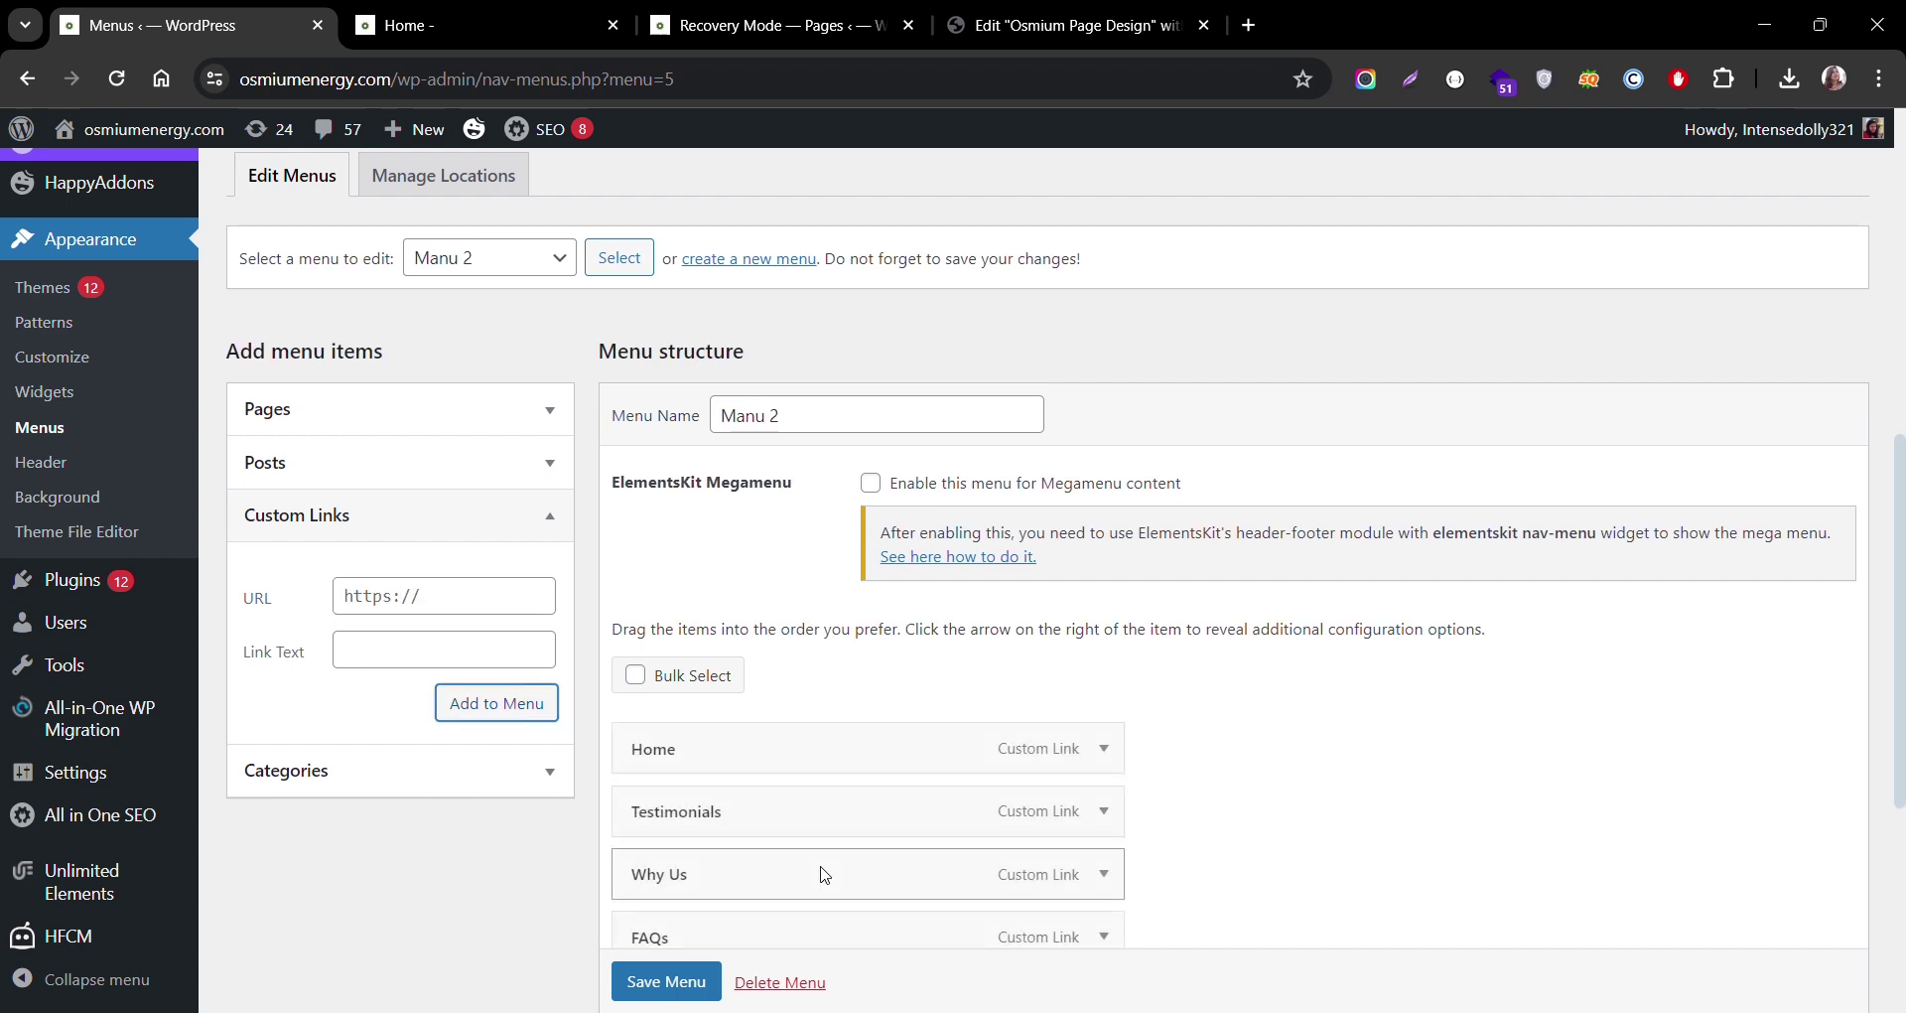
Step: Save the Manu 2 menu with its added custom links and review the saved menu structure
scroll(821, 815, down, 3)
scroll(674, 993, down, 2)
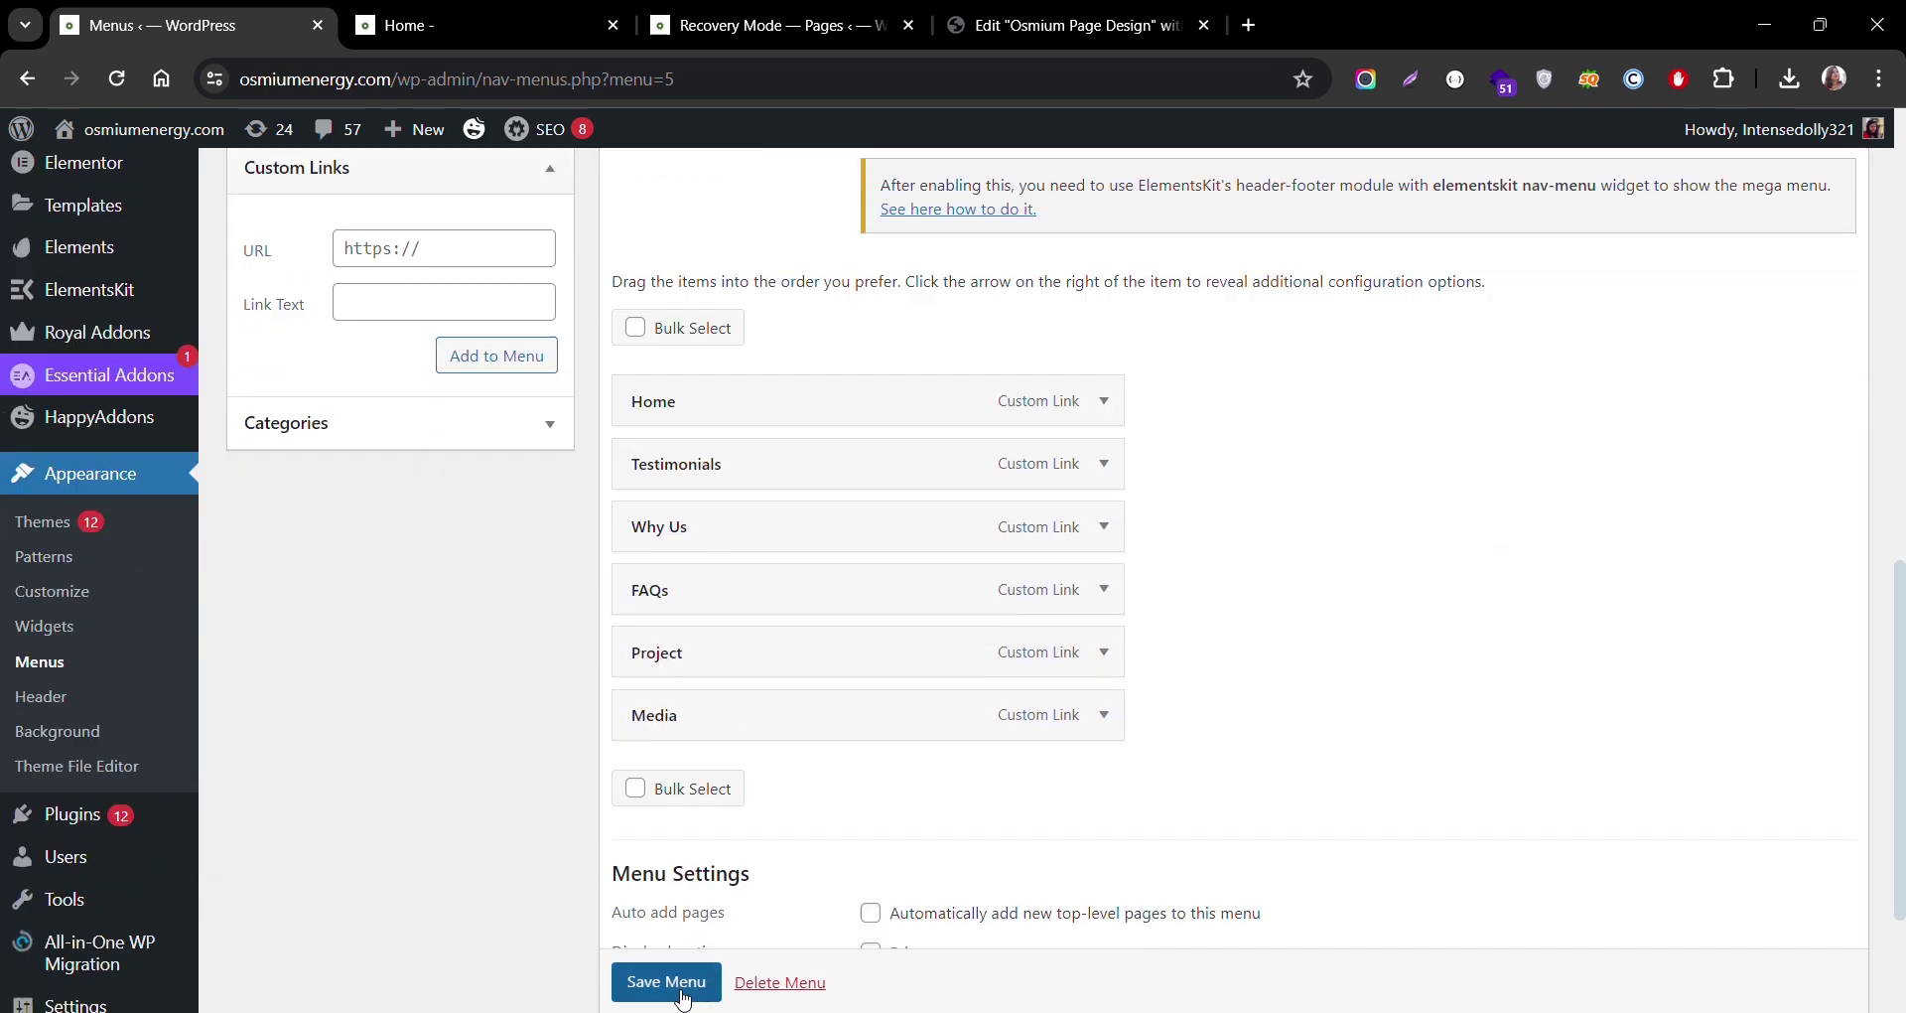
click(674, 985)
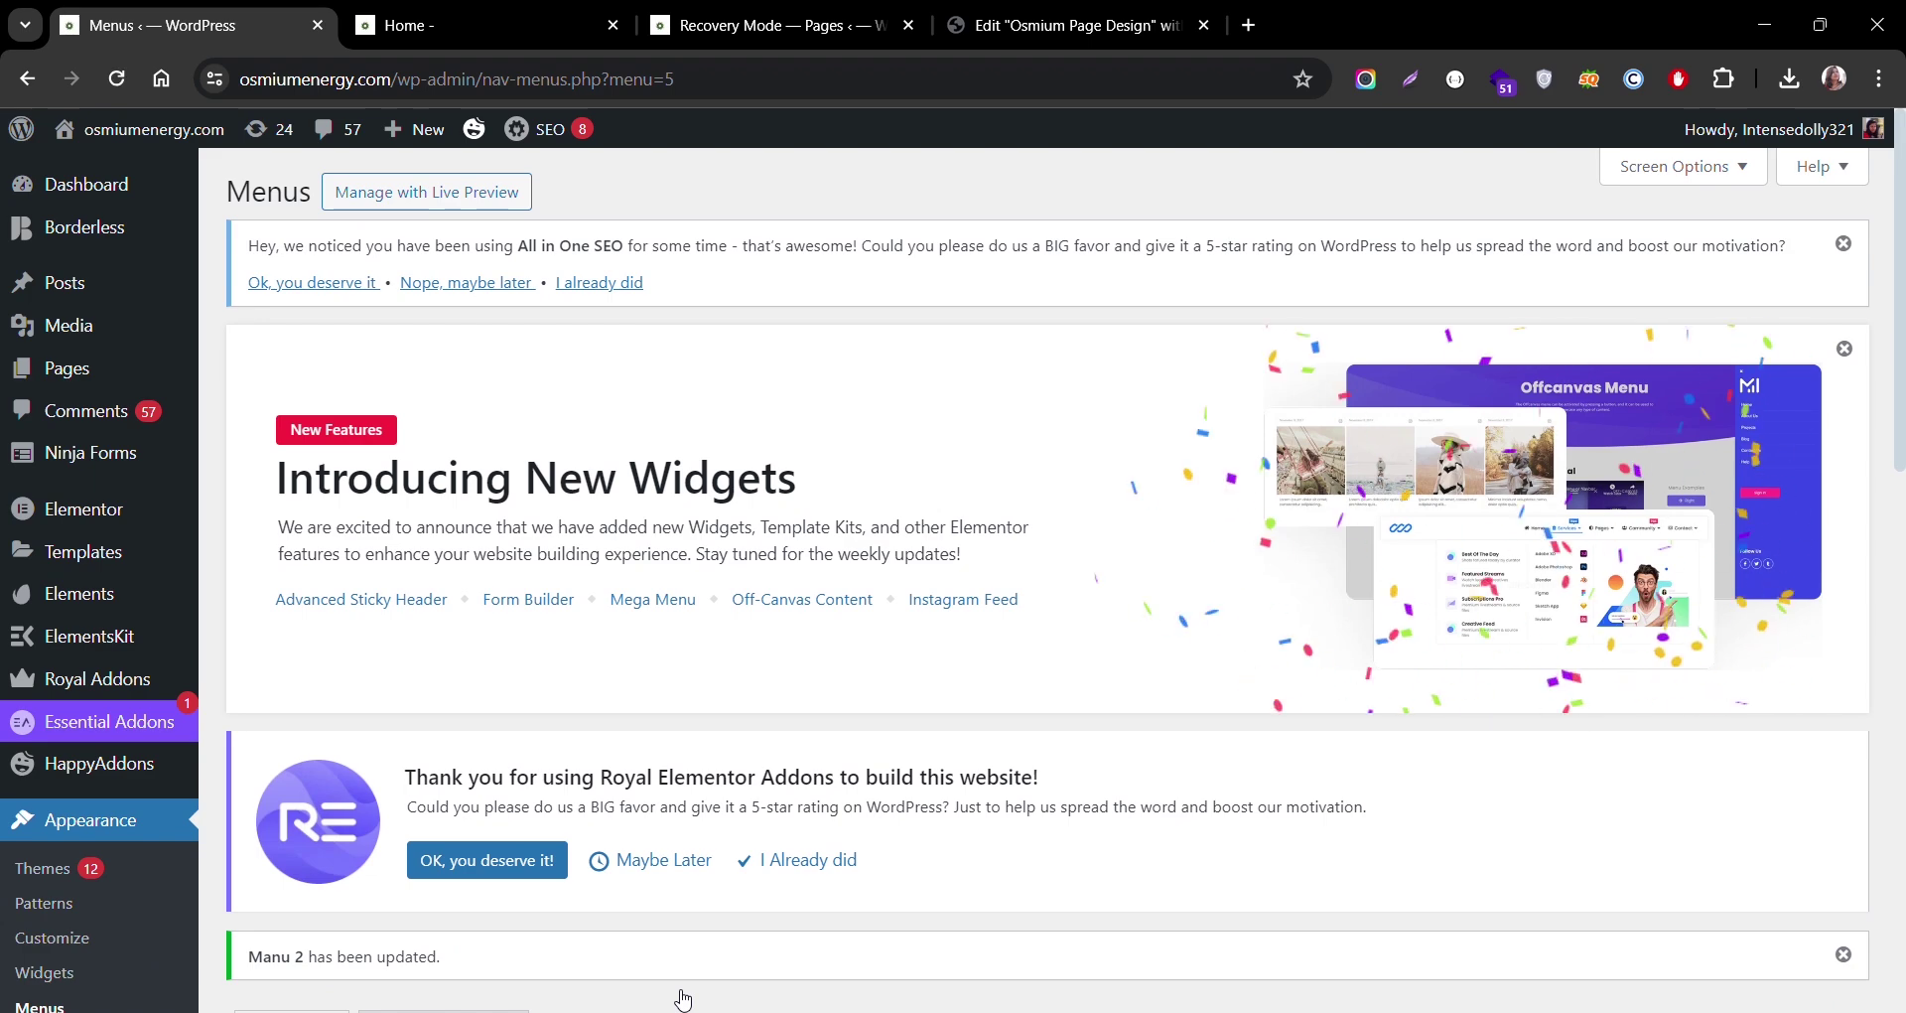
scroll(681, 998, down, 3)
scroll(683, 998, down, 6)
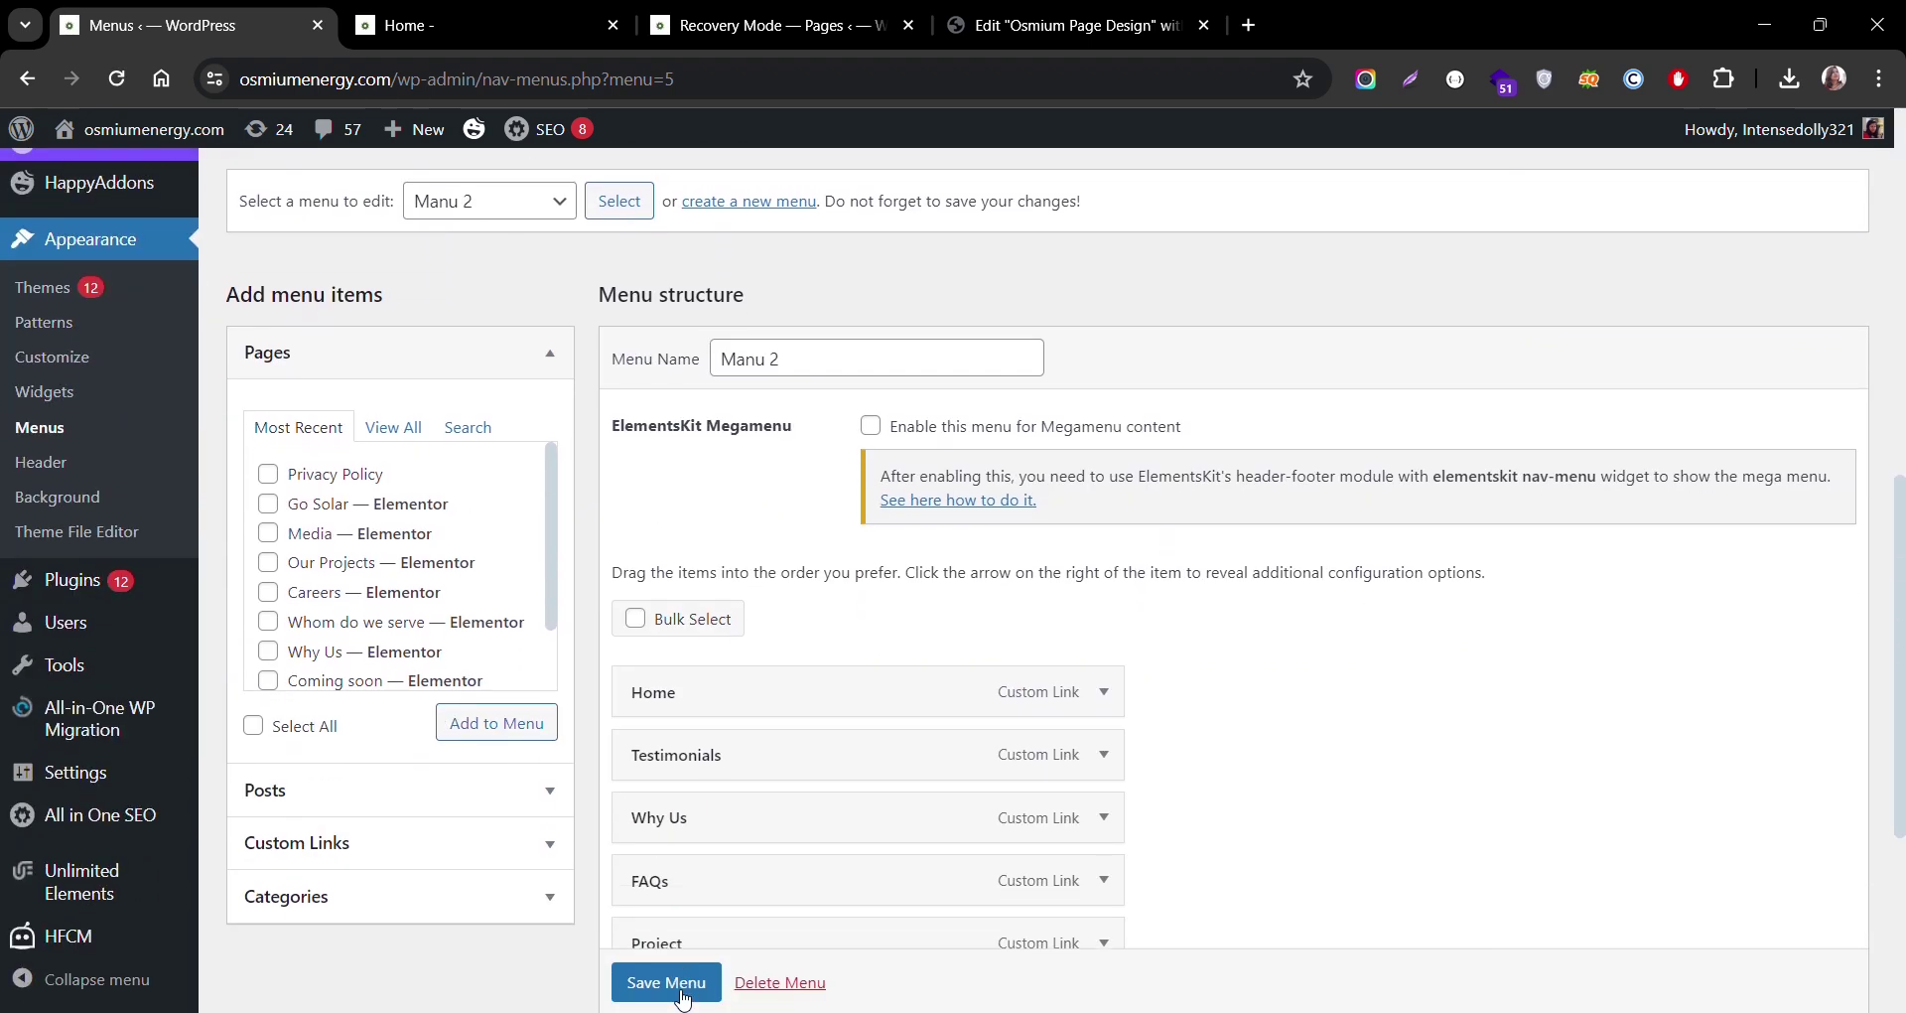
scroll(758, 630, up, 10)
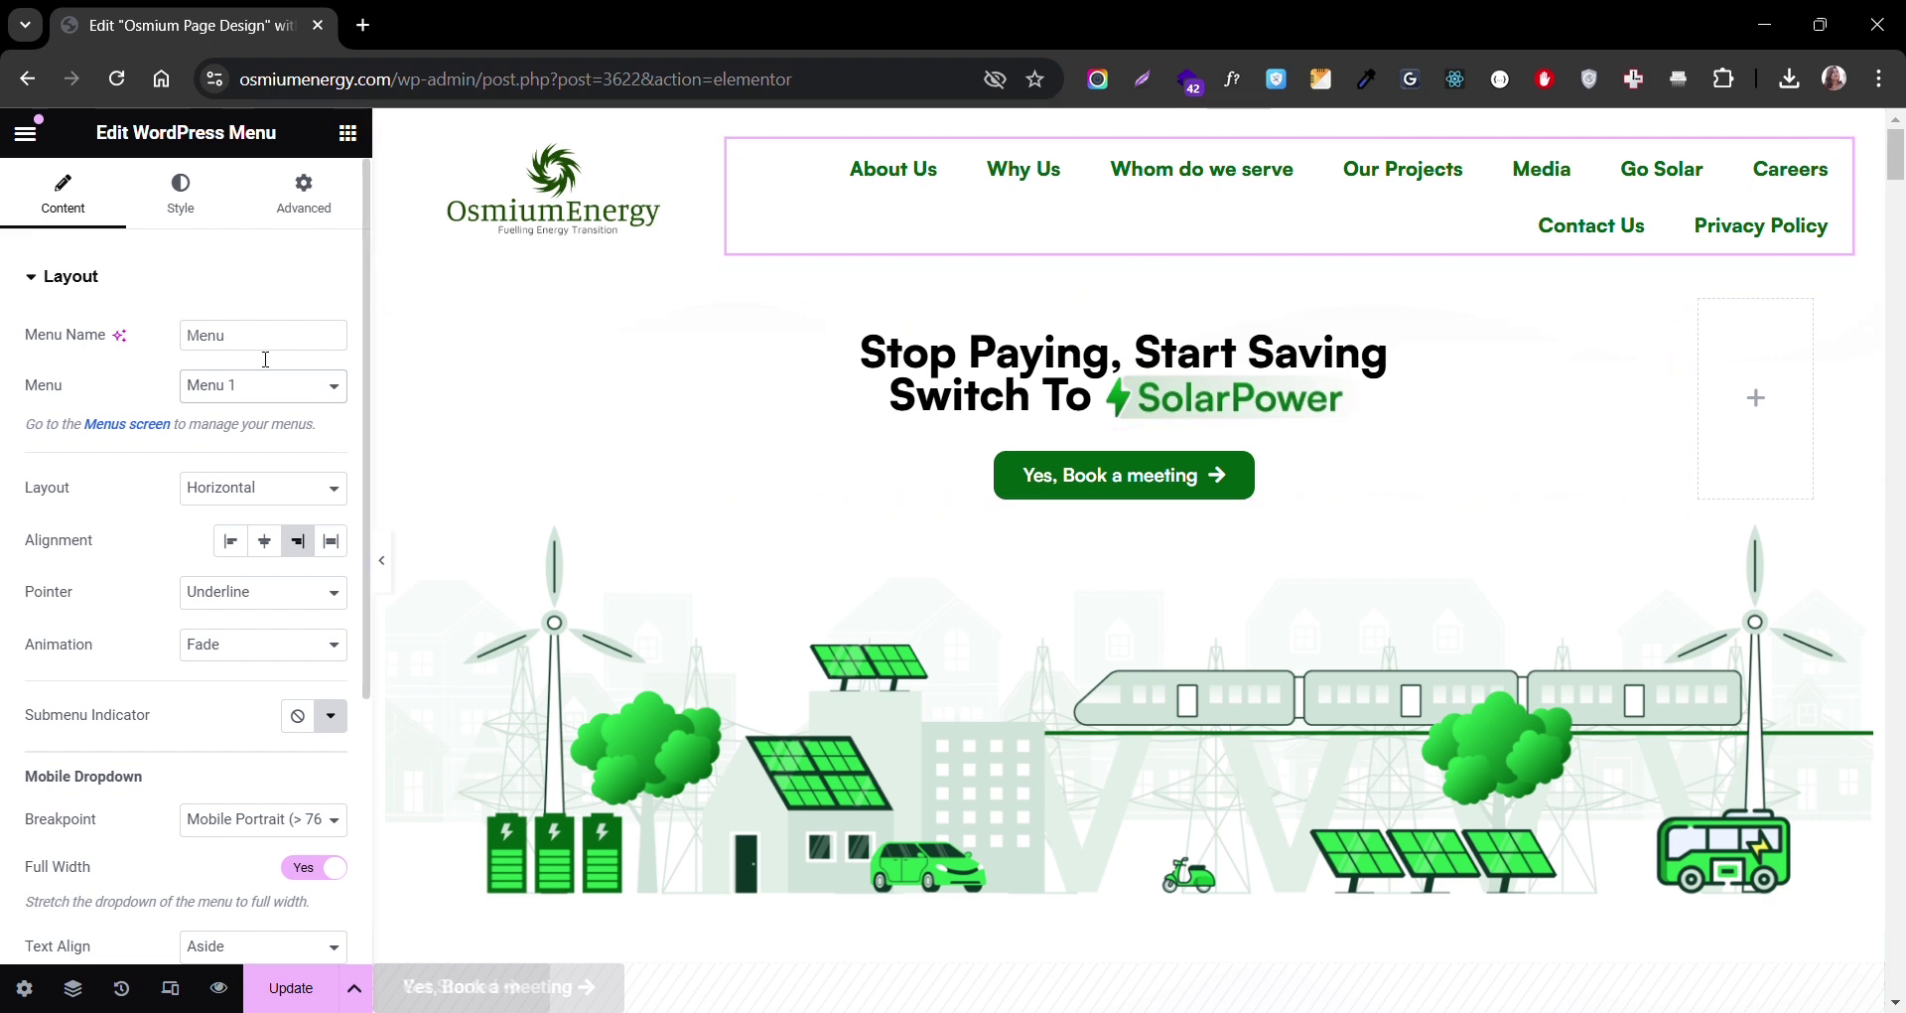
Step: In the Elementor editor for Osmium Page Design, set the header's WordPress Menu widget to Menu 2 and preview the page
click(250, 430)
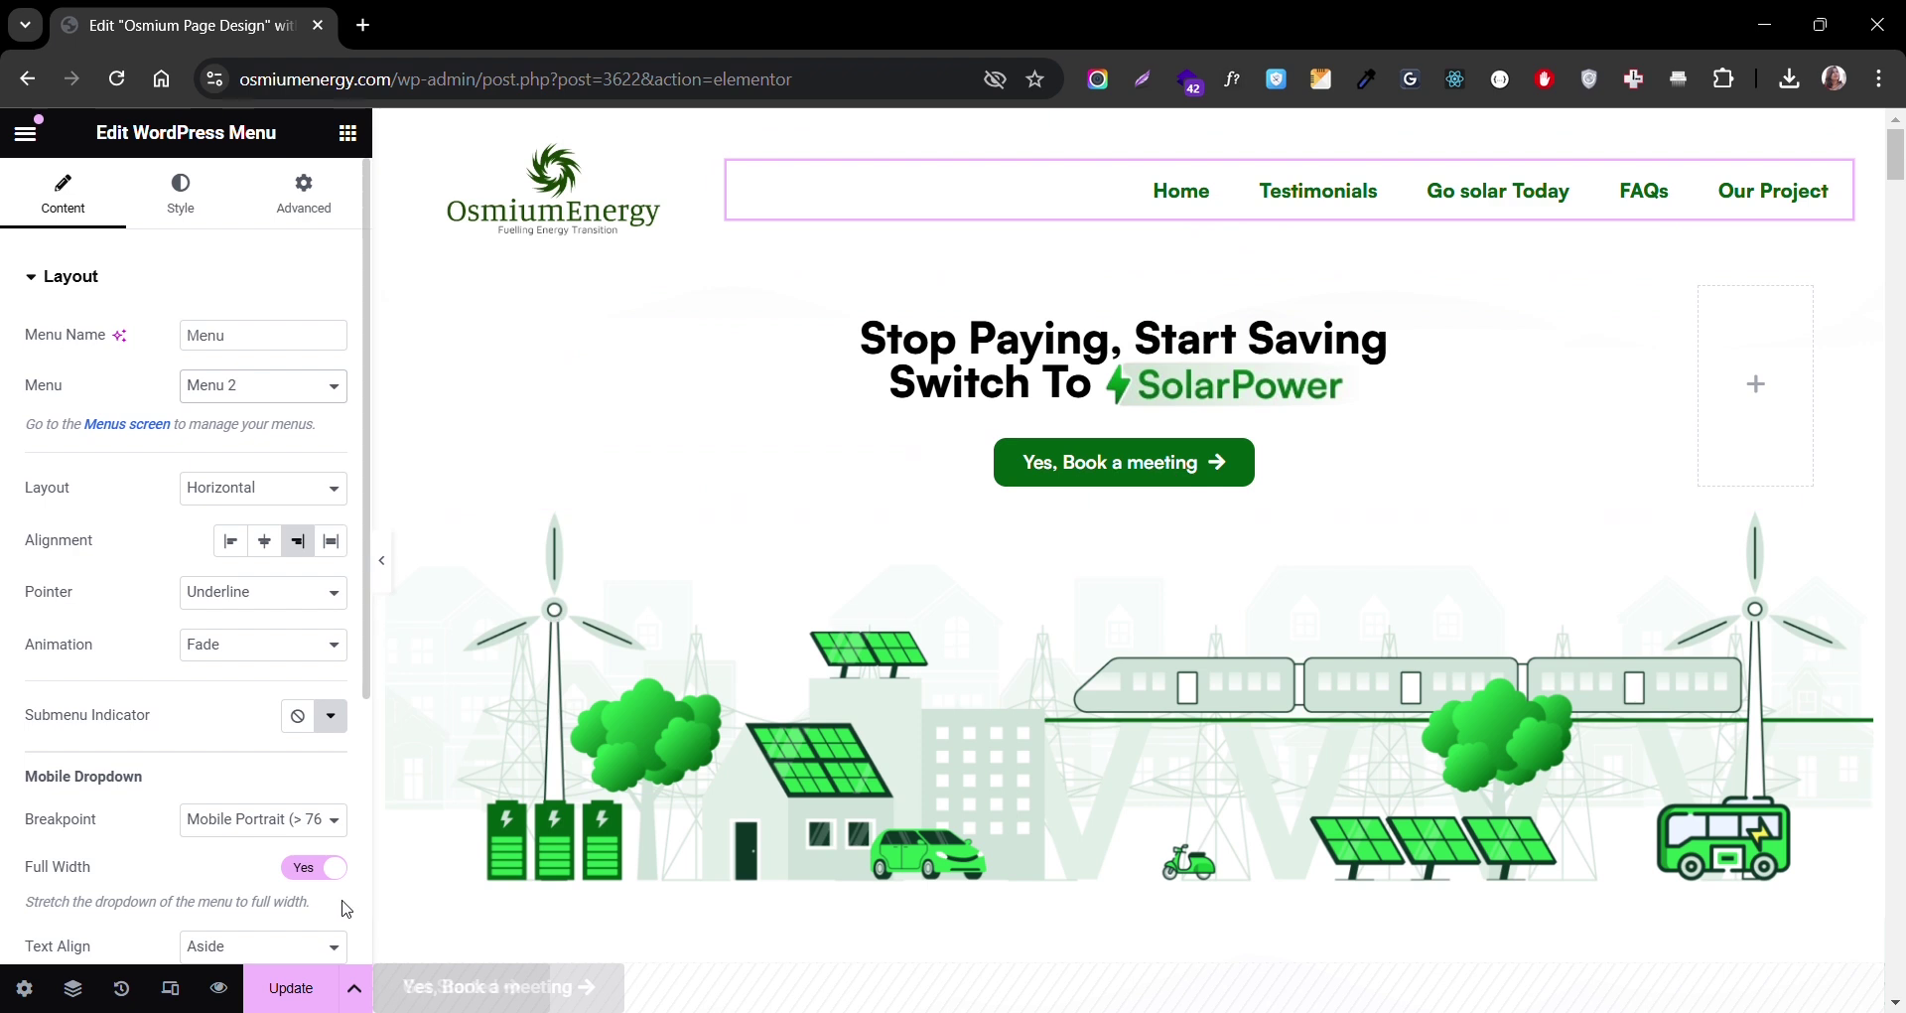
click(221, 988)
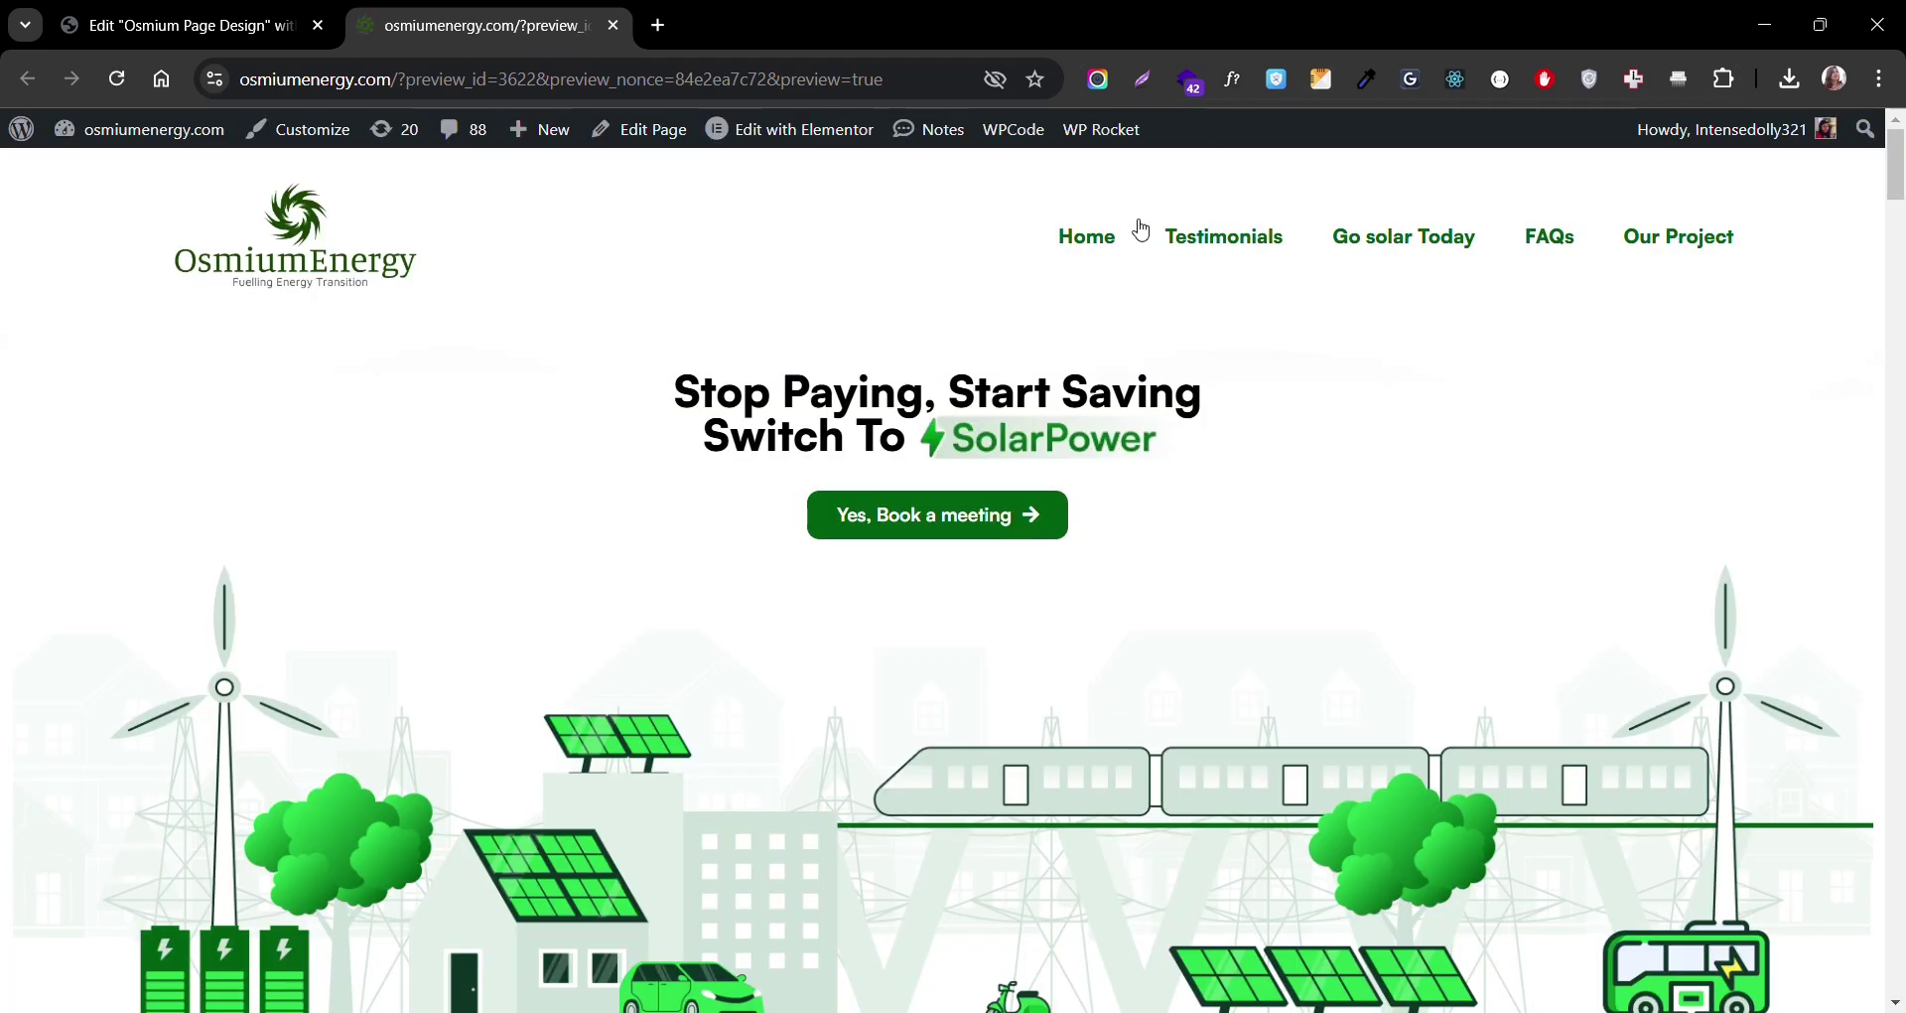
mouse_move(577, 150)
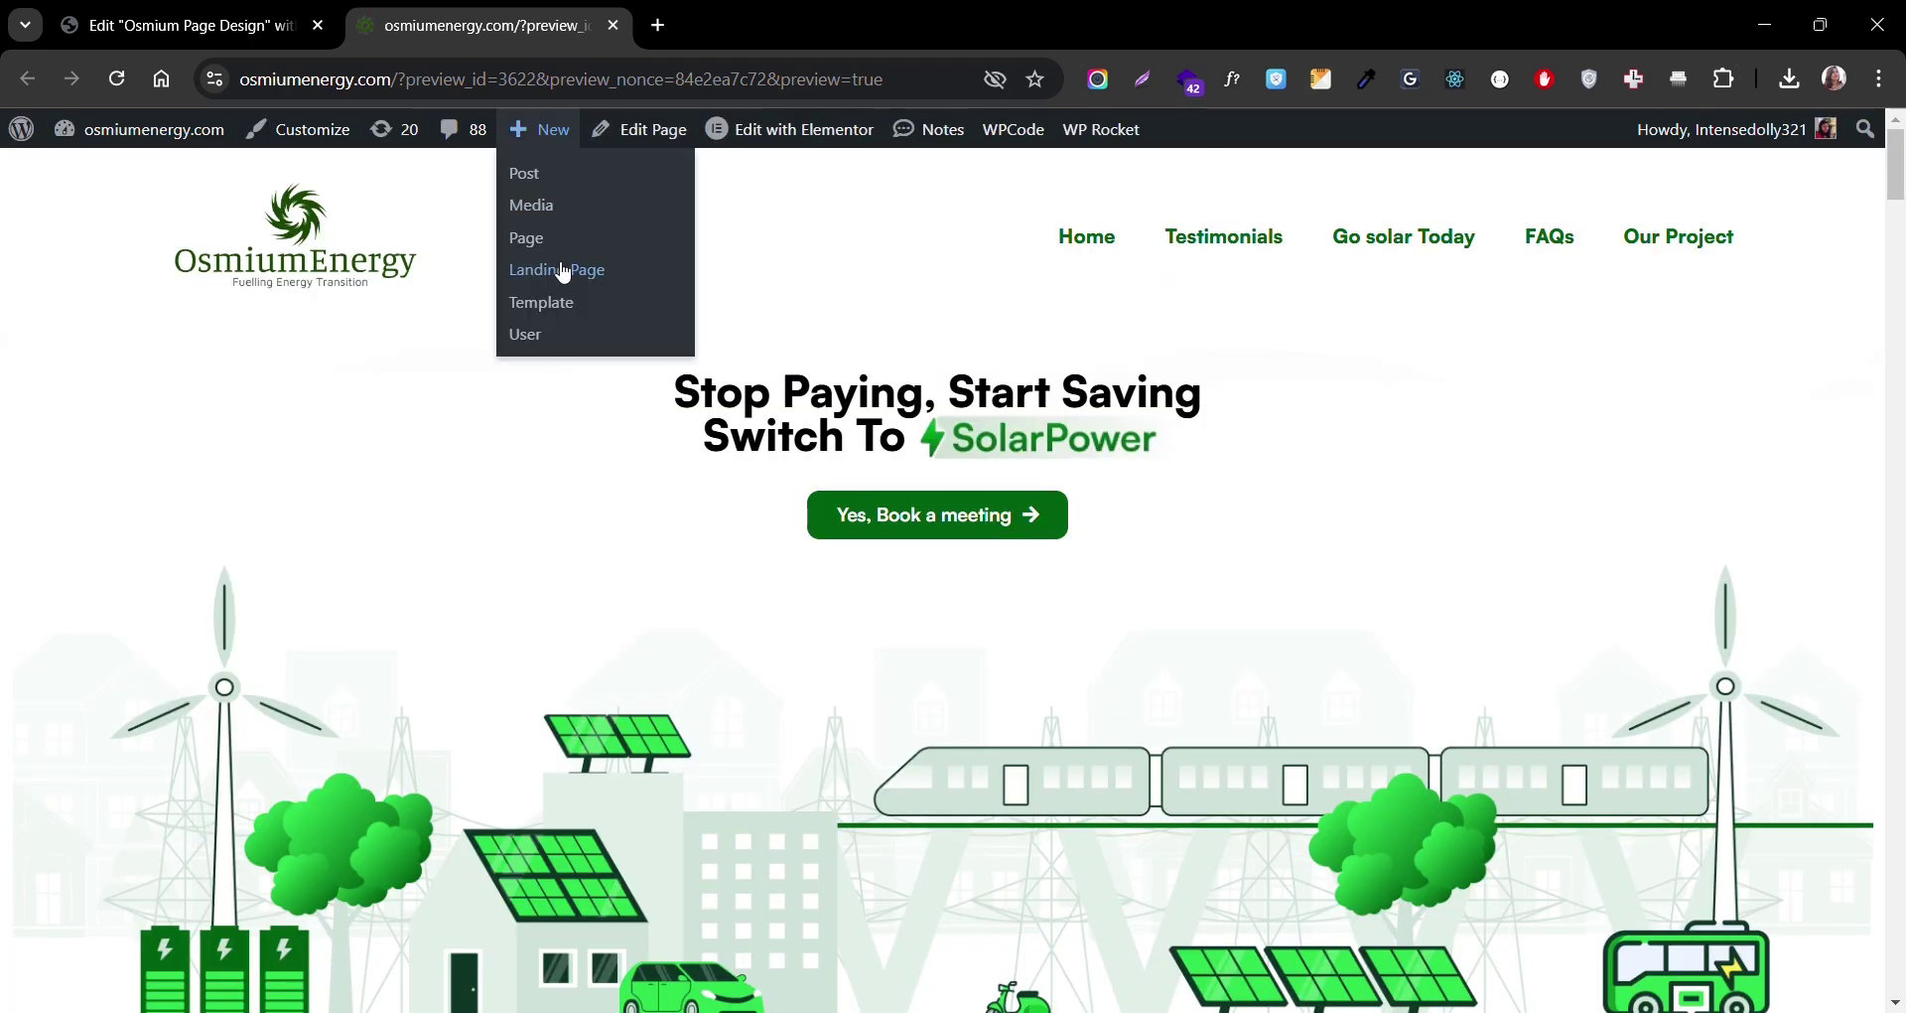